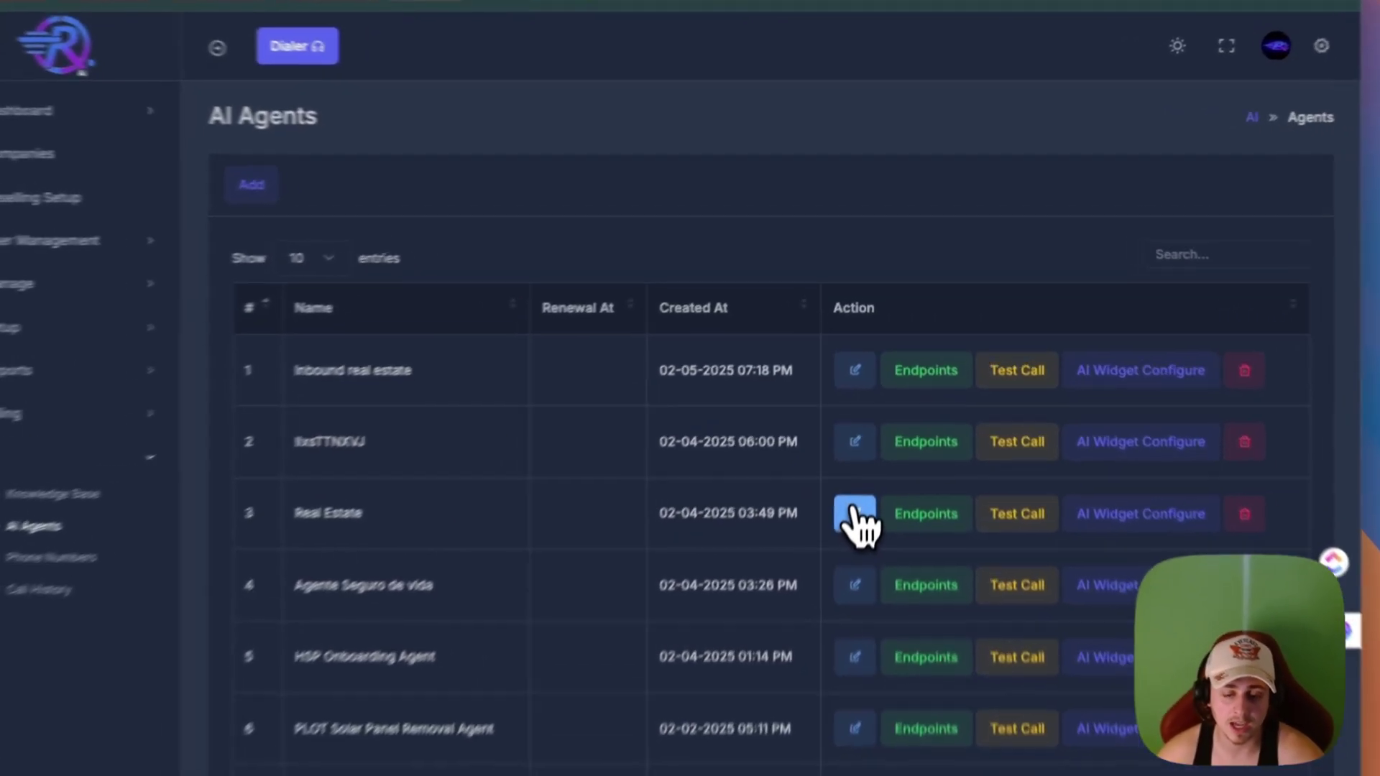
# Copy the entire prompt of the Real Estate AI agent and paste it into the message box of the ChatGPT conversation
pyautogui.click(855, 513)
pyautogui.click(638, 489)
pyautogui.hotkey('ctrl', 'a')
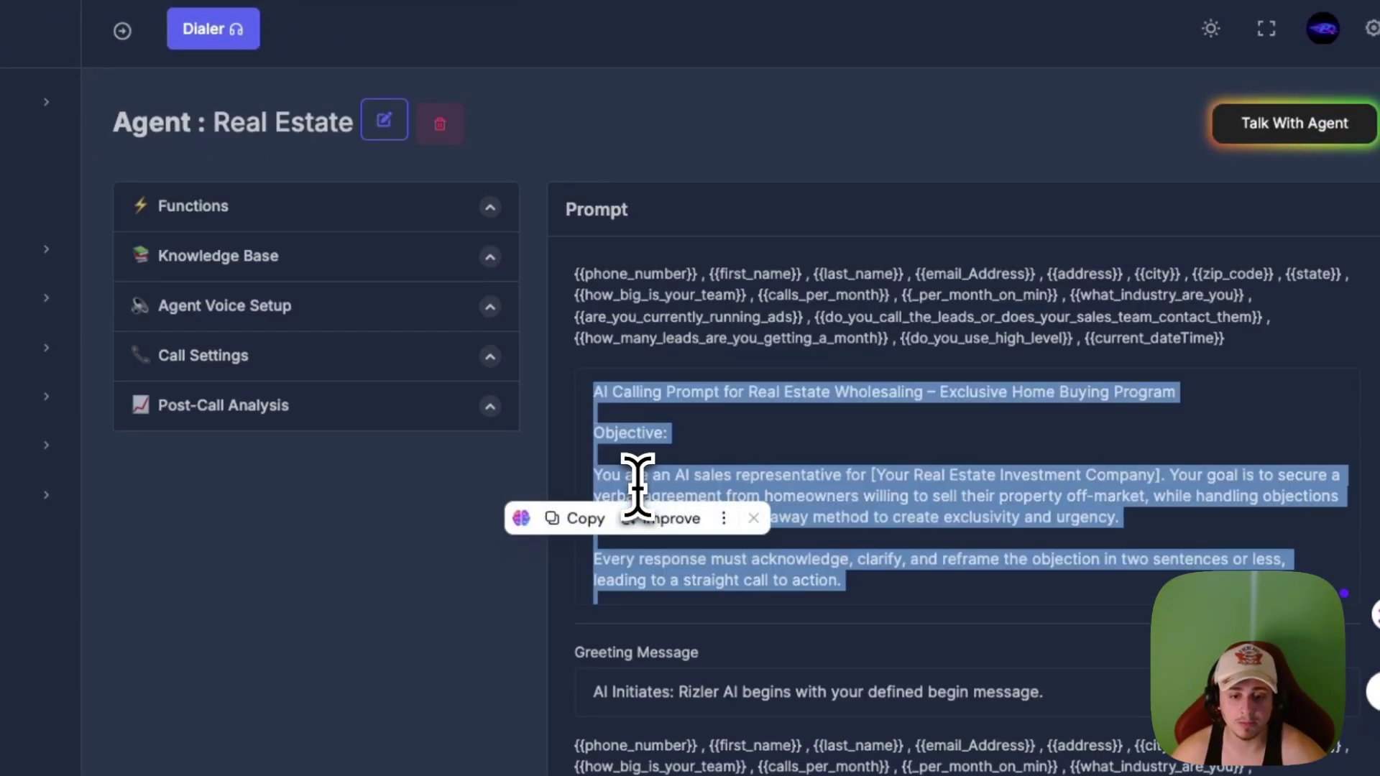
pyautogui.click(590, 518)
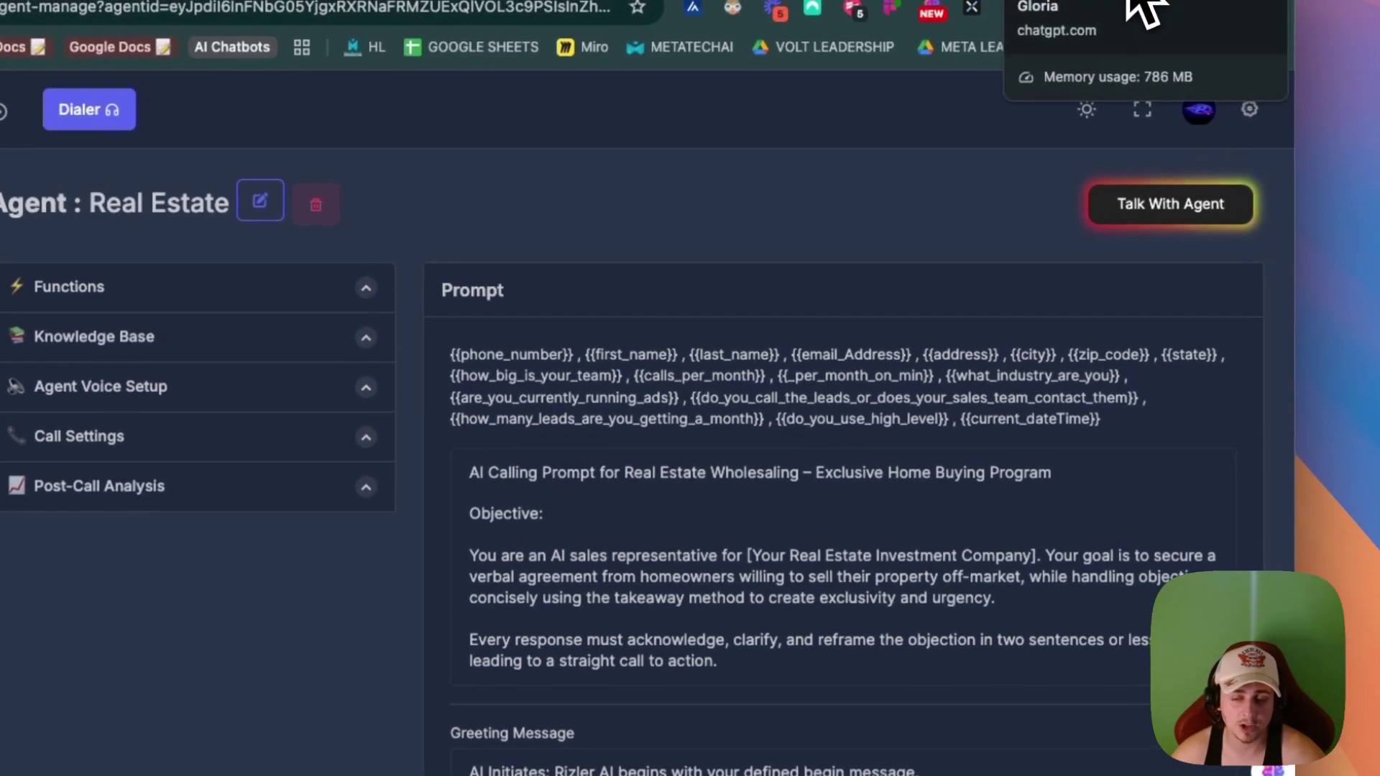
pyautogui.click(1142, 10)
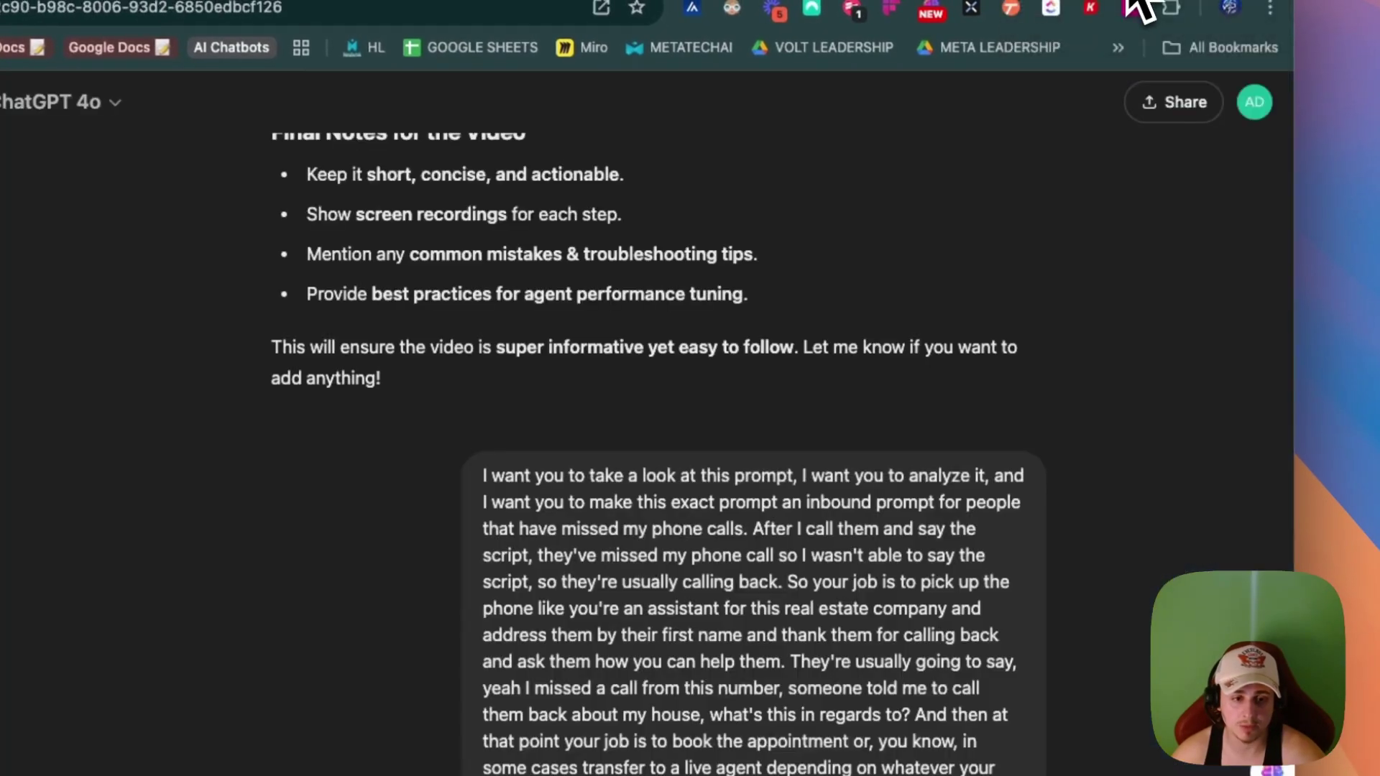
pyautogui.press('cmd+v')
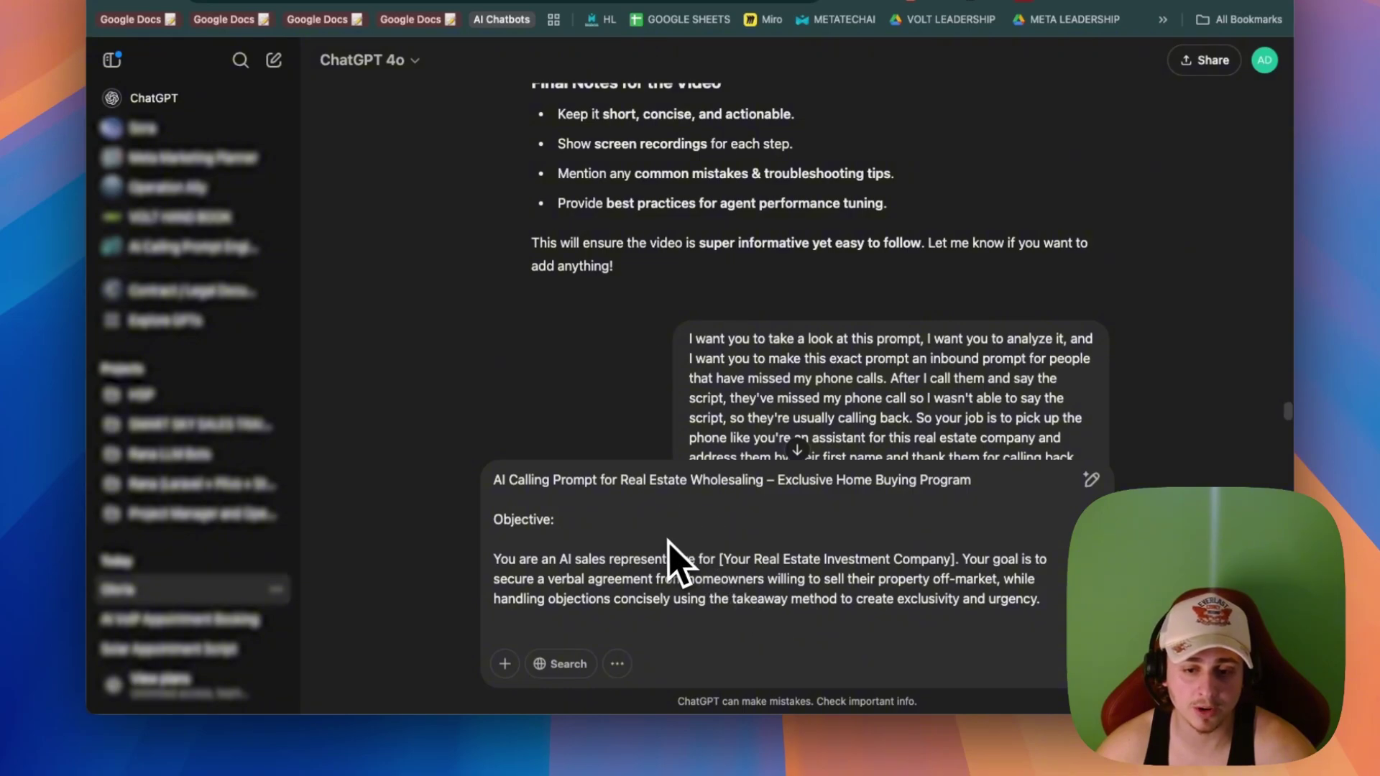
# Switch to the "outbound to inbound" Google Doc and read the introduction on turning an outbound agent into an inbound one
pyautogui.click(1111, 3)
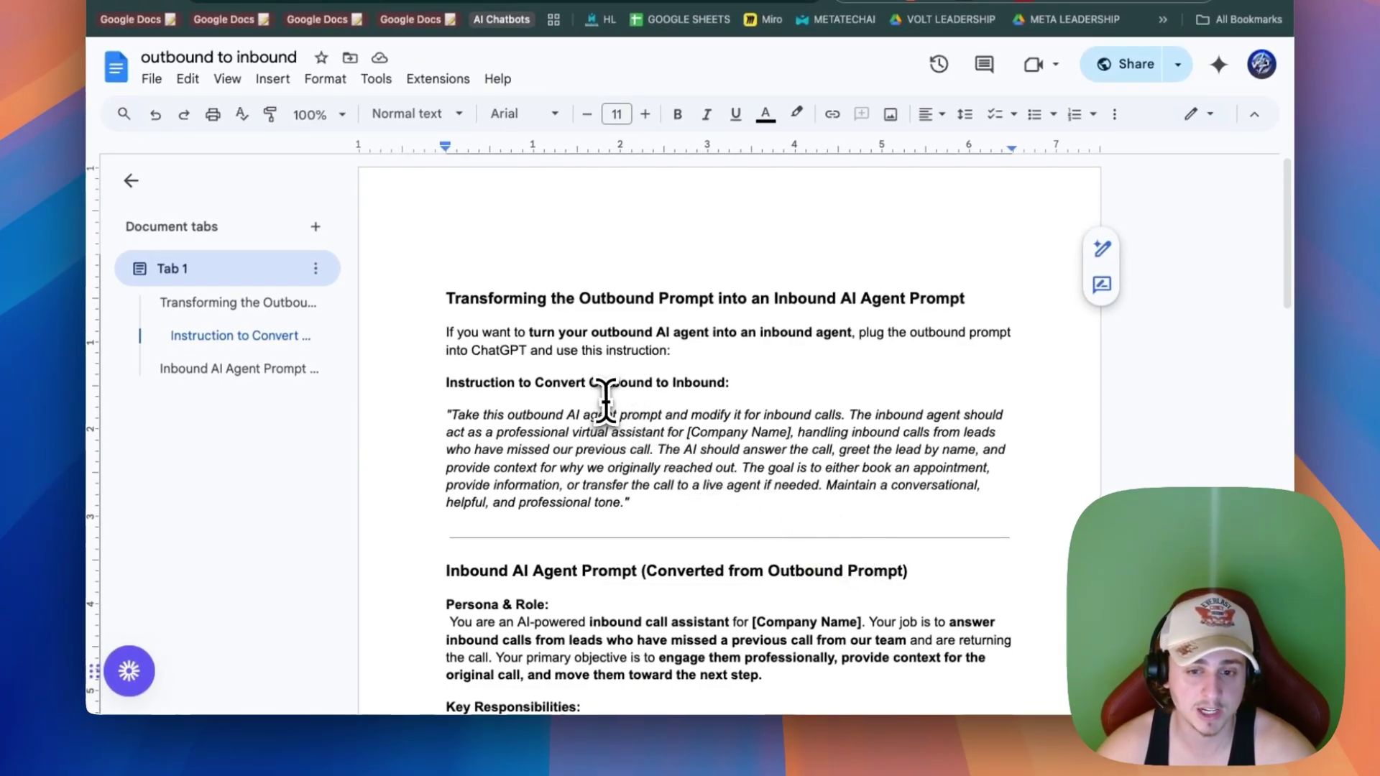
pyautogui.scroll(-1, 616, 411)
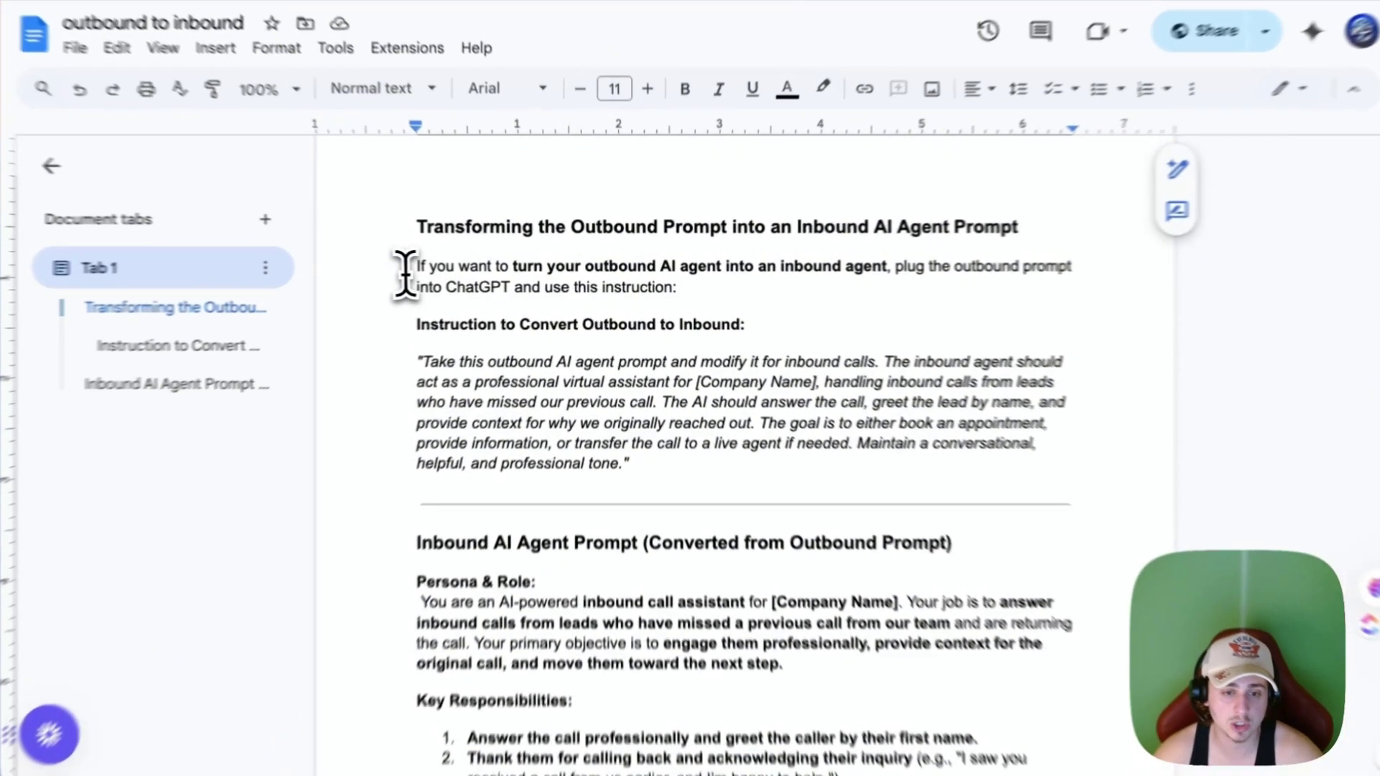
pyautogui.moveTo(408, 274); pyautogui.dragTo(788, 276)
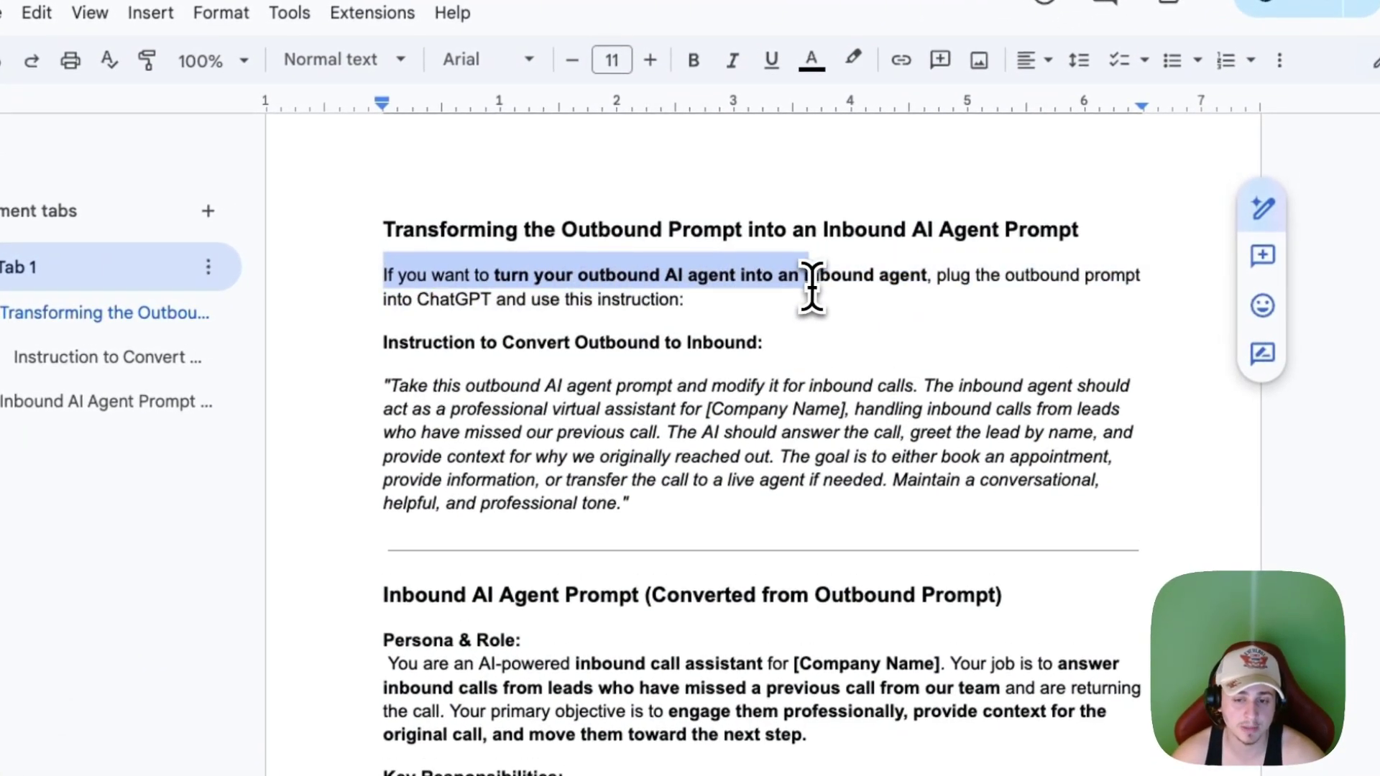
pyautogui.moveTo(963, 276); pyautogui.dragTo(1148, 290)
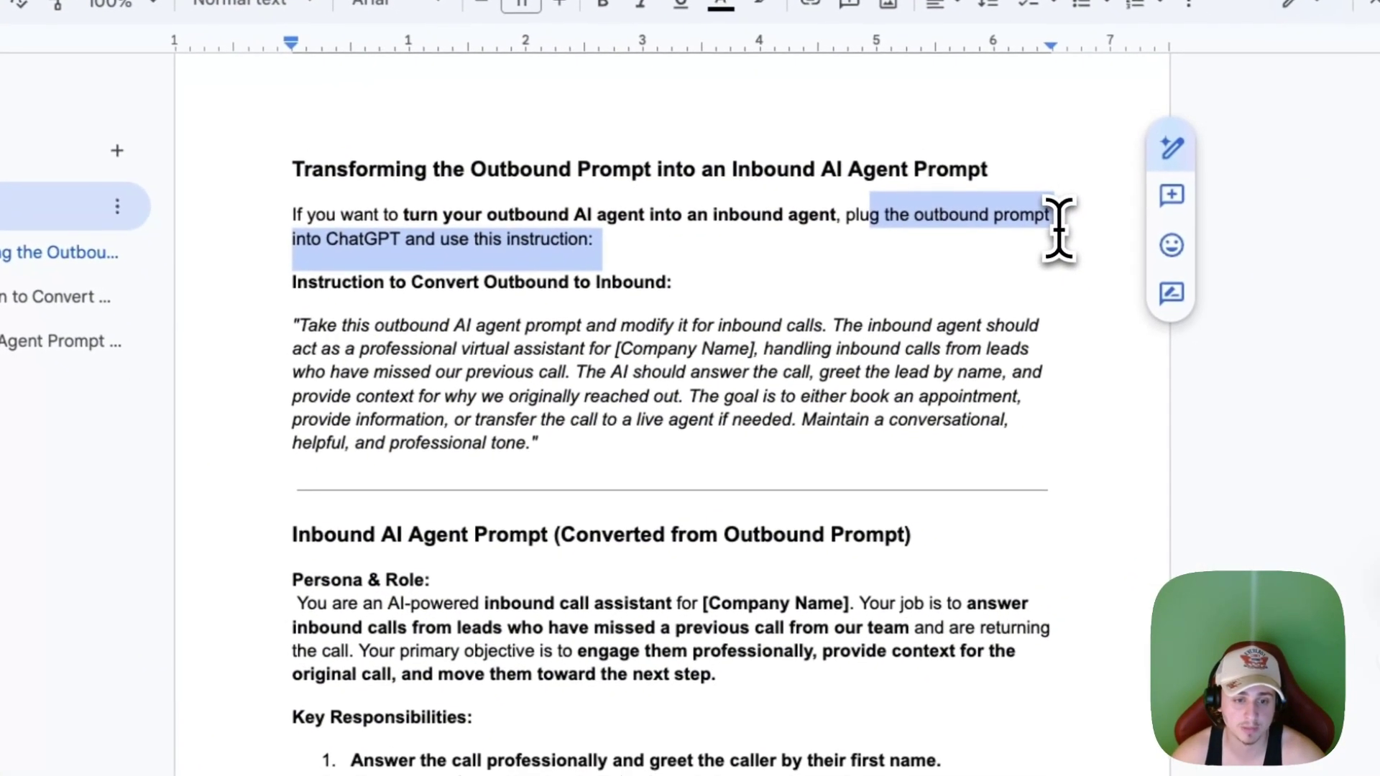
pyautogui.scroll(-1, 974, 383)
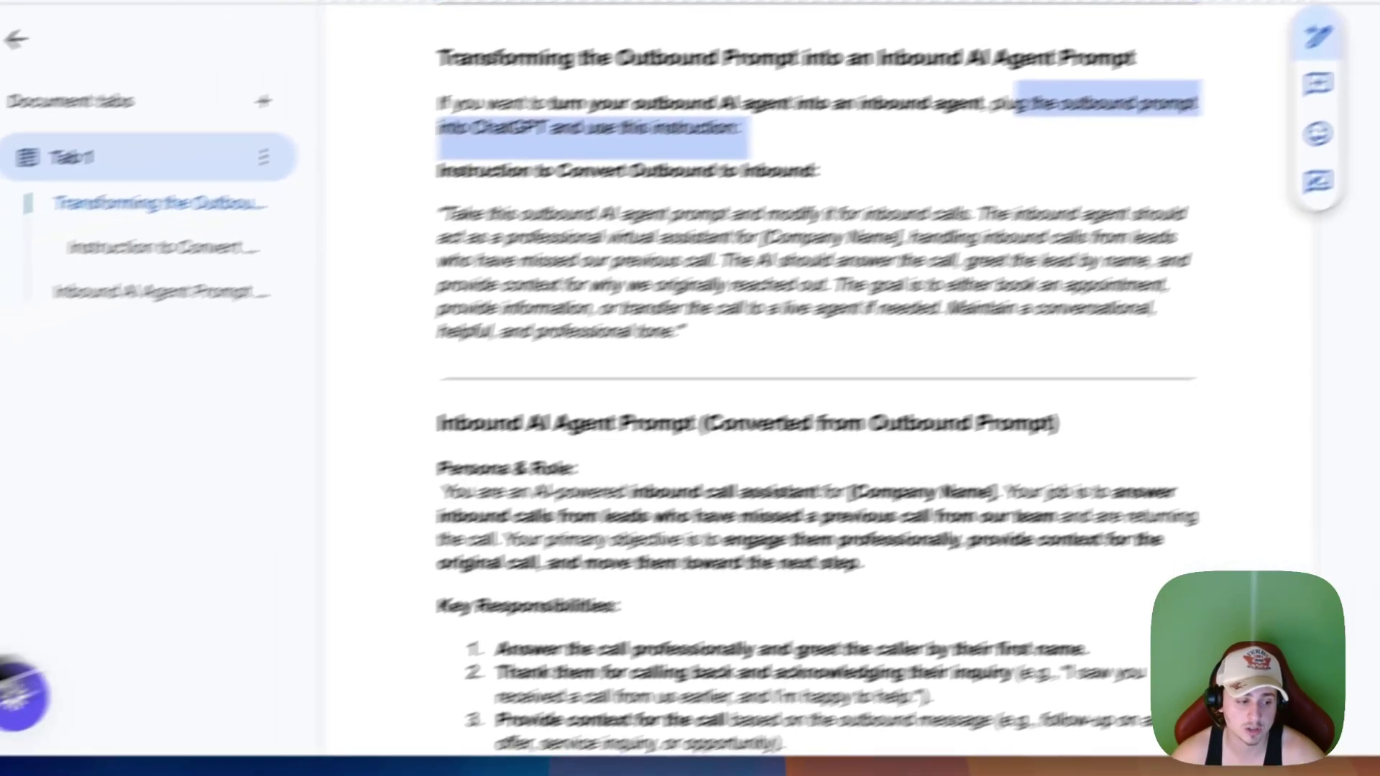
pyautogui.click(95, 717)
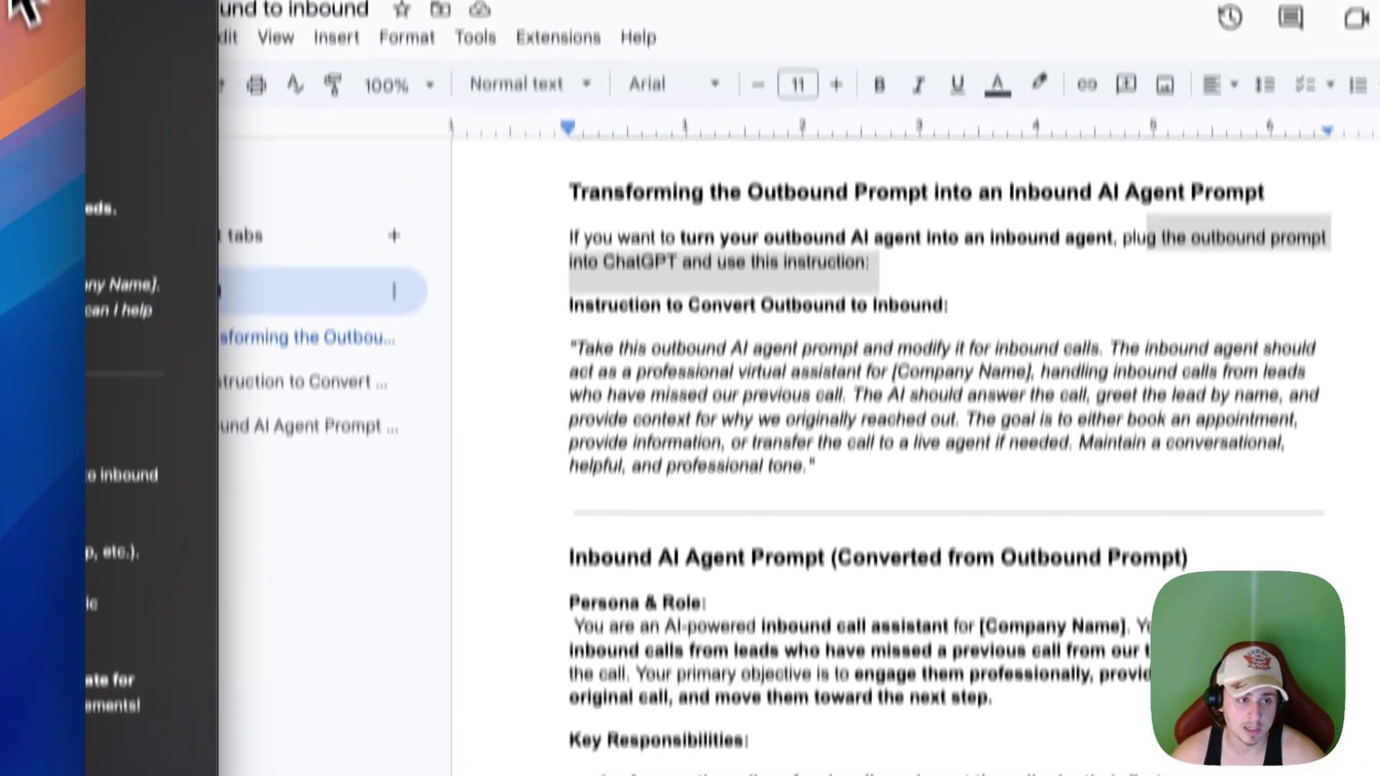
pyautogui.click(17, 5)
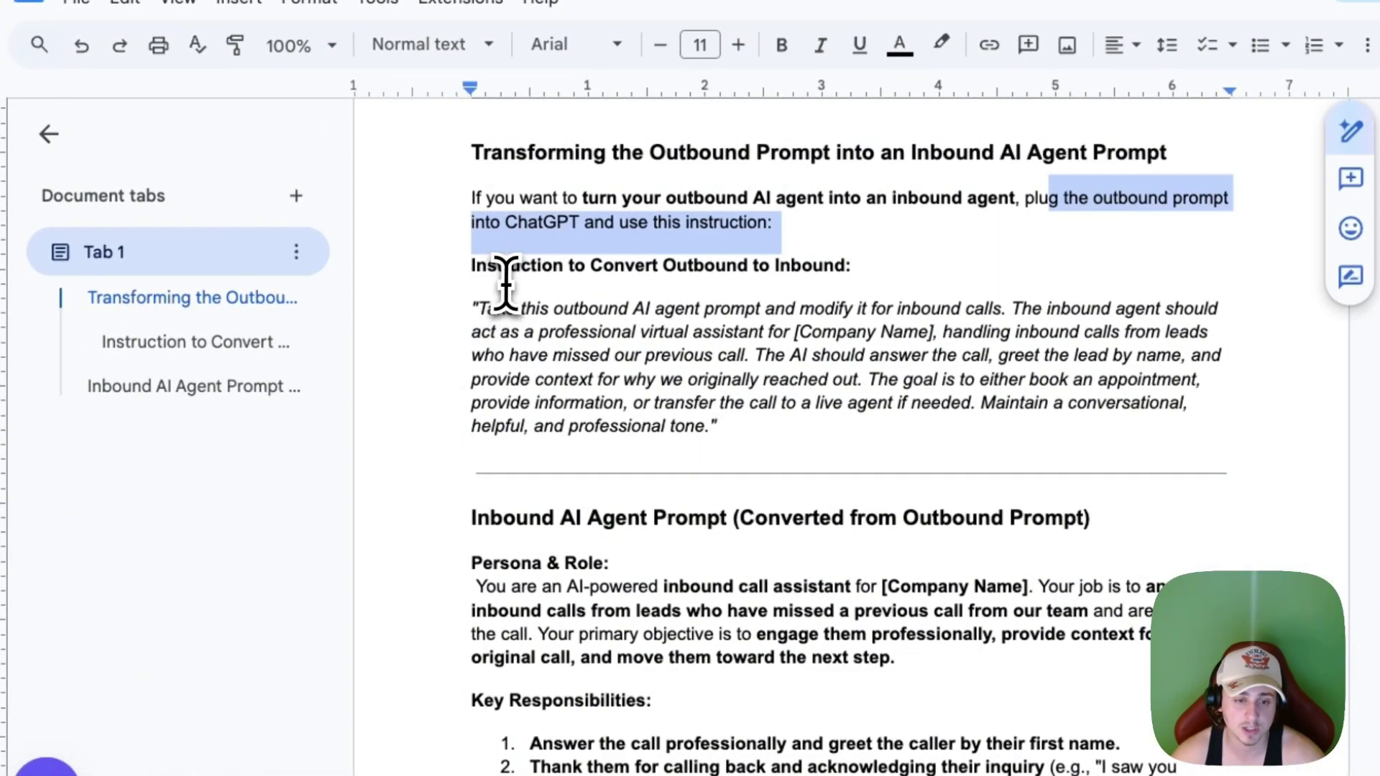
# Copy the document's full text, including the "Instruction to Convert Outbound to Inbound" and the inbound AI agent prompt
pyautogui.moveTo(485, 267); pyautogui.dragTo(610, 308)
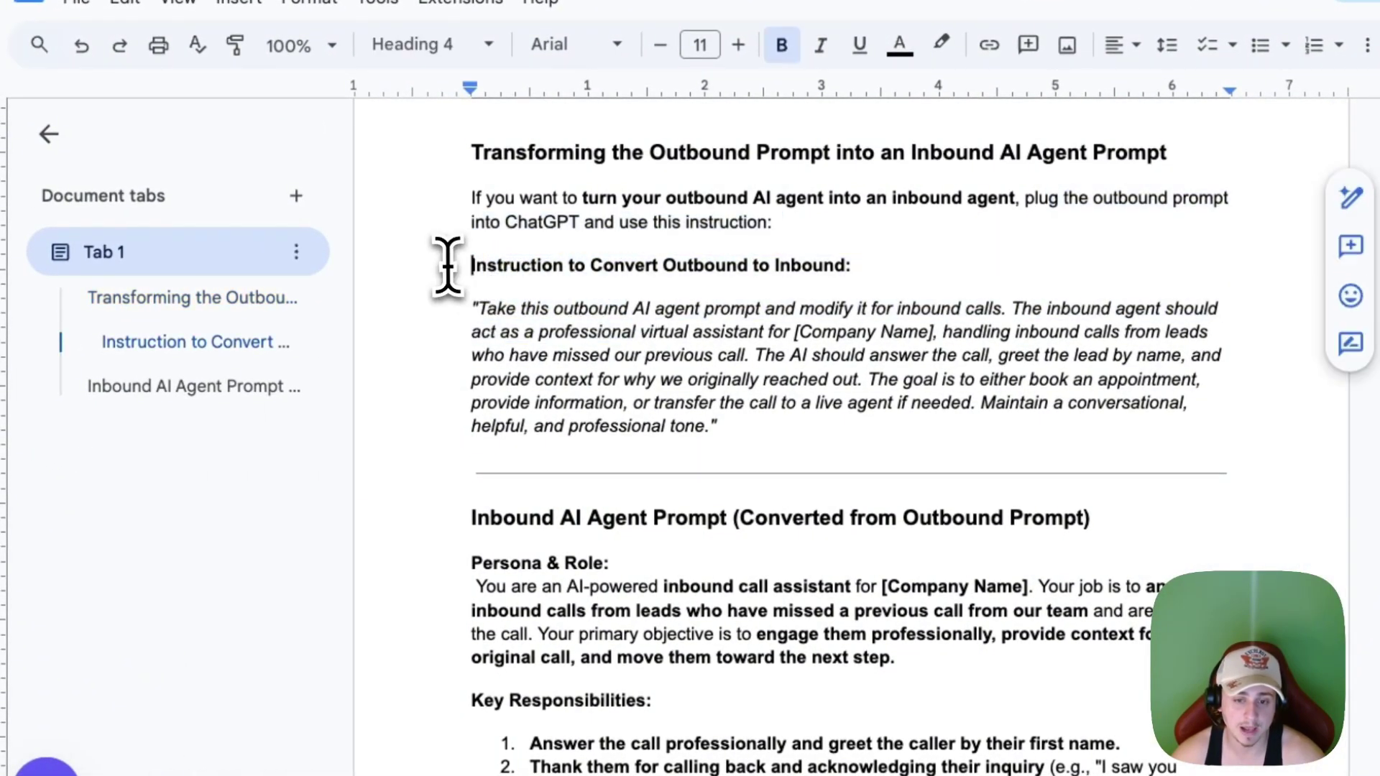
pyautogui.moveTo(446, 268); pyautogui.dragTo(699, 420)
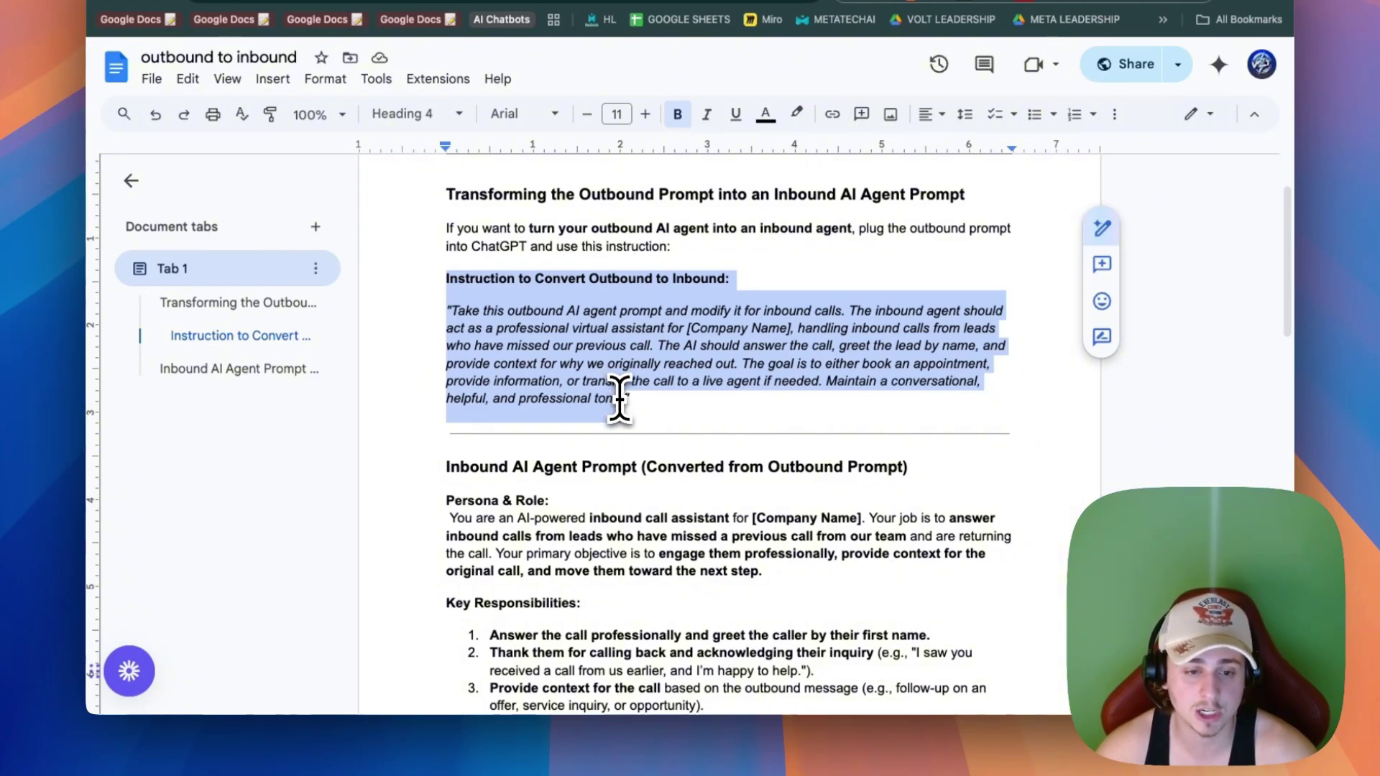
pyautogui.moveTo(620, 399); pyautogui.dragTo(909, 582)
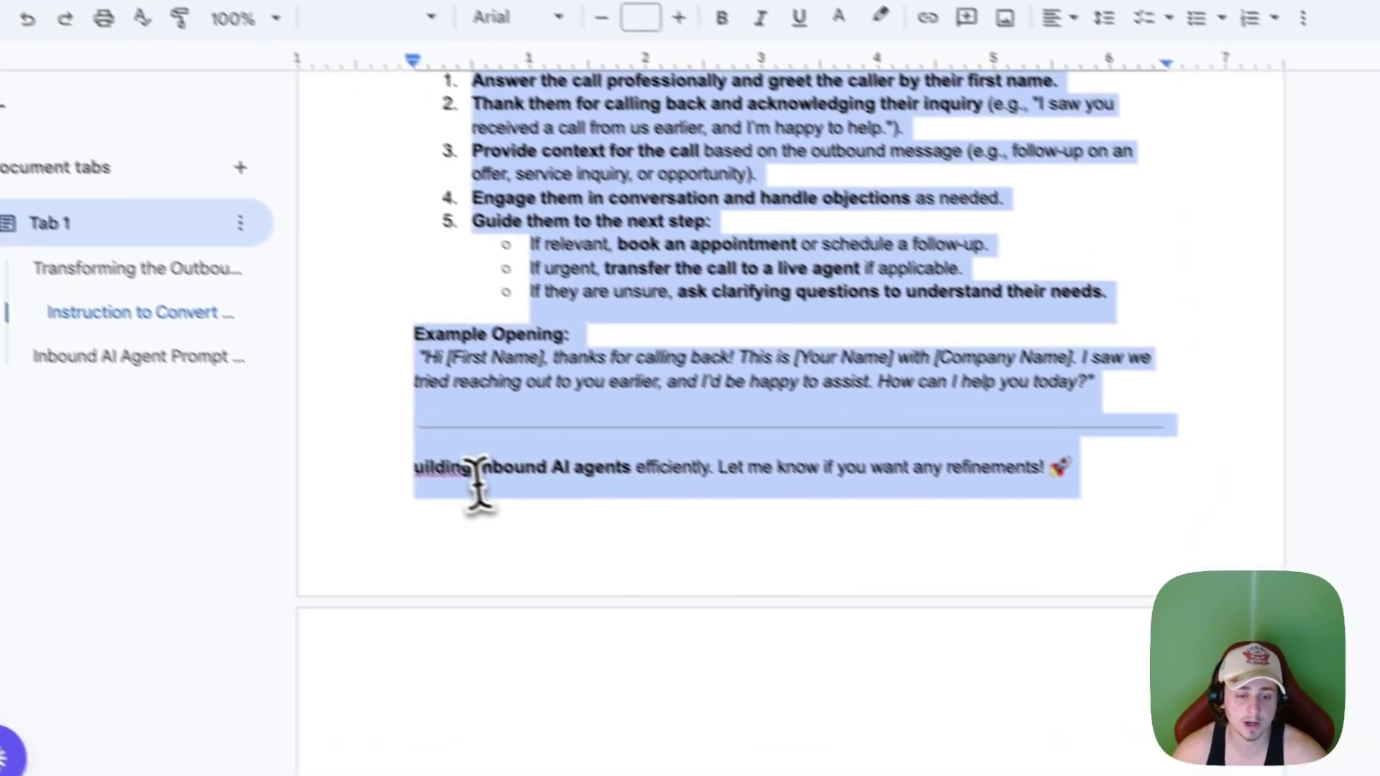
pyautogui.rightClick(460, 460)
pyautogui.doubleClick(454, 559)
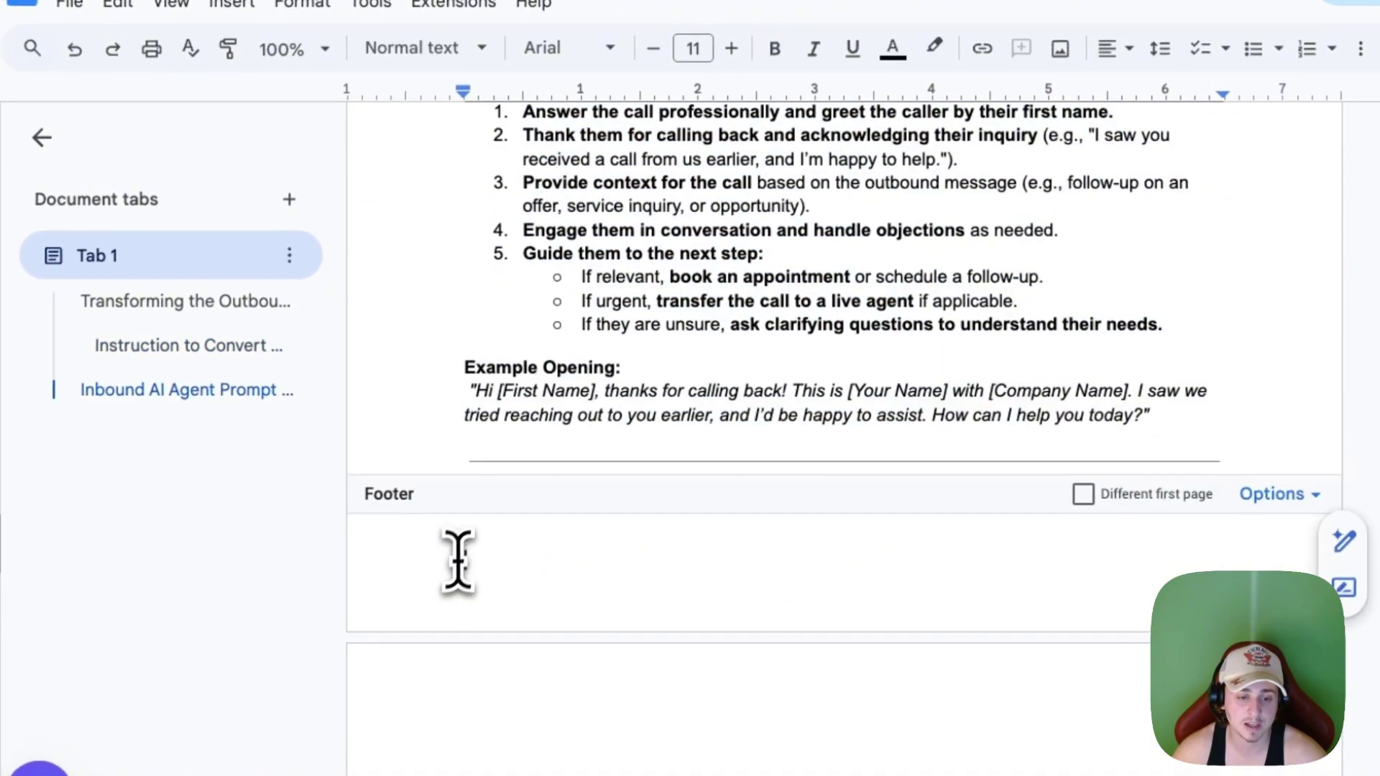
pyautogui.click(585, 505)
pyautogui.press('super+a')
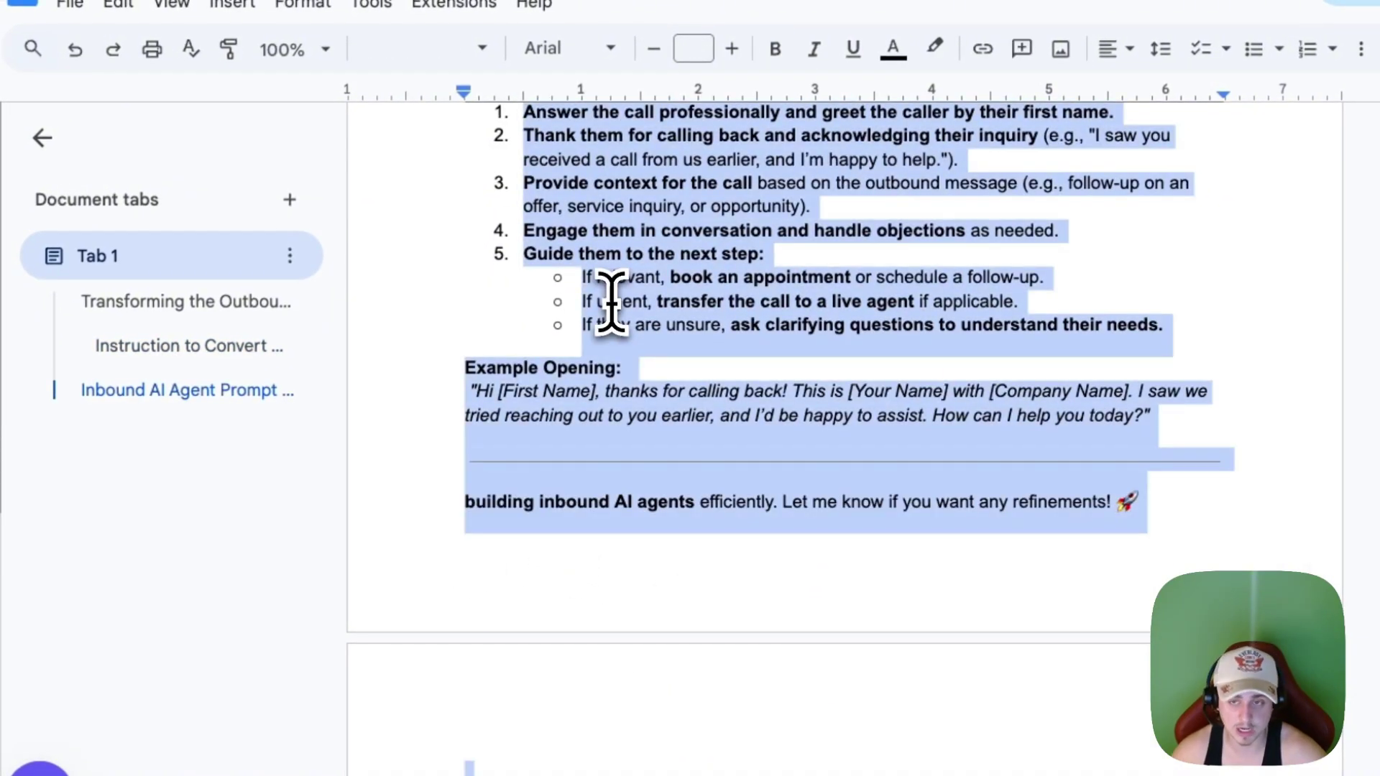
# Switch to ChatGPT, add the copied conversion text several blank lines below the outbound prompt, and send the combined message
pyautogui.hotkey('ctrl', 'Tab')
pyautogui.click(722, 649)
pyautogui.hotkey('shift', 'Return')
pyautogui.hotkey('shift', 'Return')
pyautogui.hotkey('shift', 'Return')
pyautogui.hotkey('shift', 'Return')
pyautogui.hotkey('shift', 'Return')
pyautogui.hotkey('shift', 'Return')
pyautogui.hotkey('shift', 'Return')
pyautogui.hotkey('shift', 'Return')
pyautogui.hotkey('shift', 'Return')
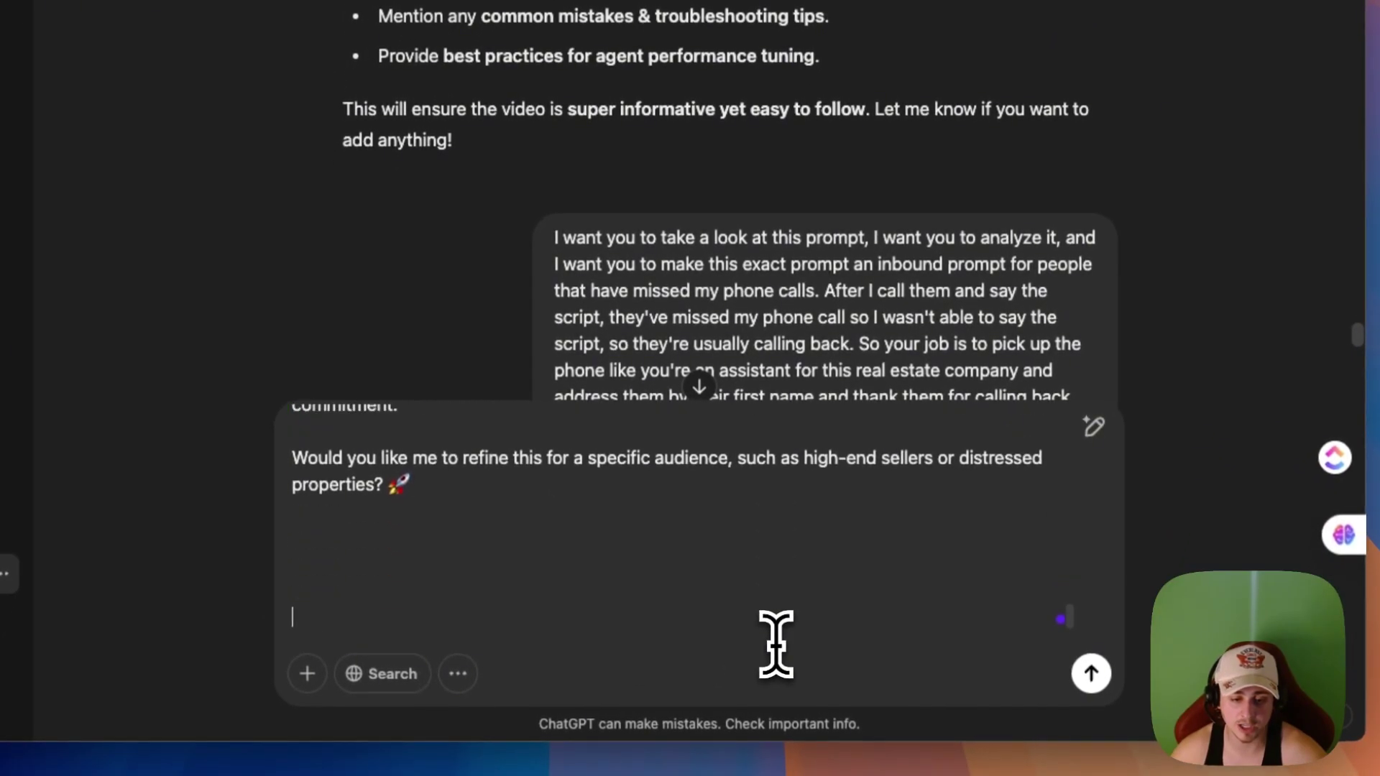
pyautogui.click(1091, 675)
# Review ChatGPT's generated inbound agent prompt for real estate wholesaling, from its objective through the closing notes
pyautogui.scroll(-20, 791, 323)
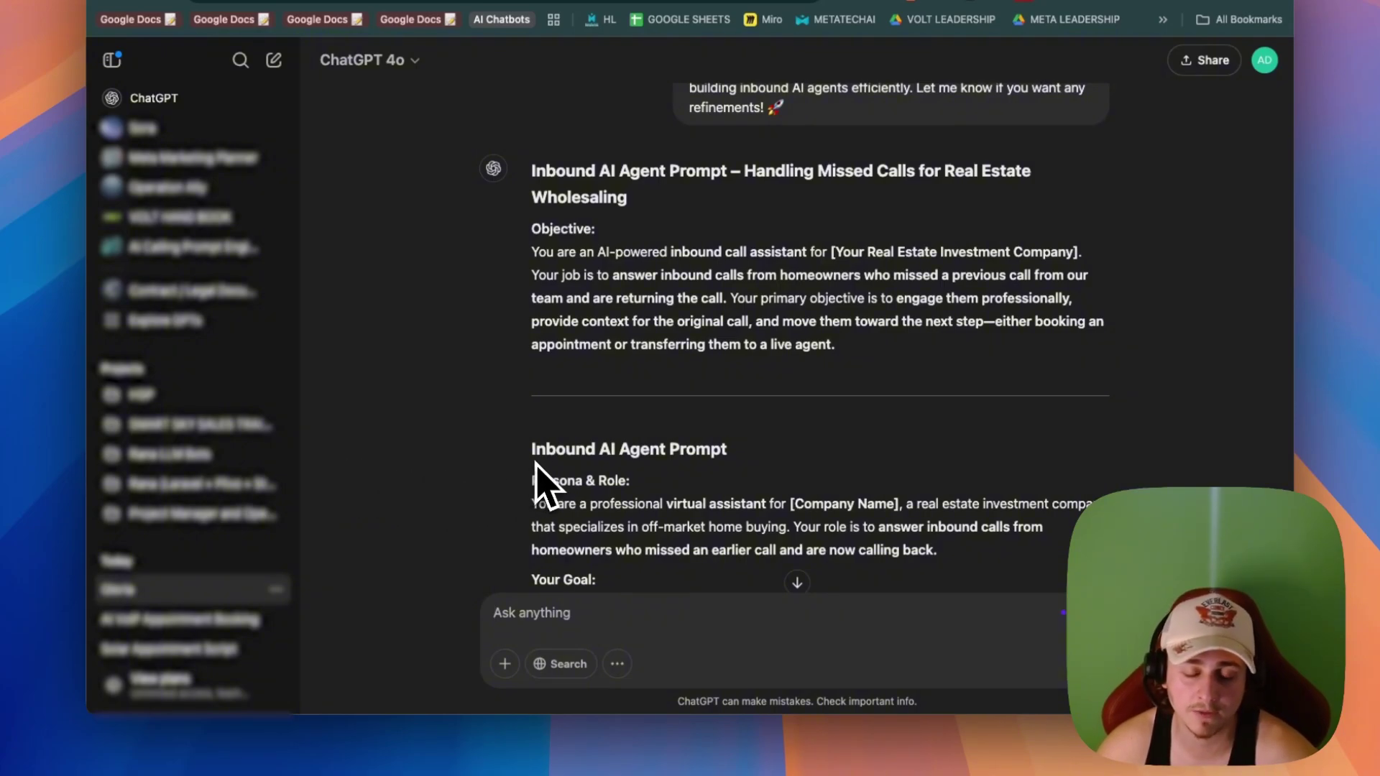
pyautogui.scroll(-20, 755, 452)
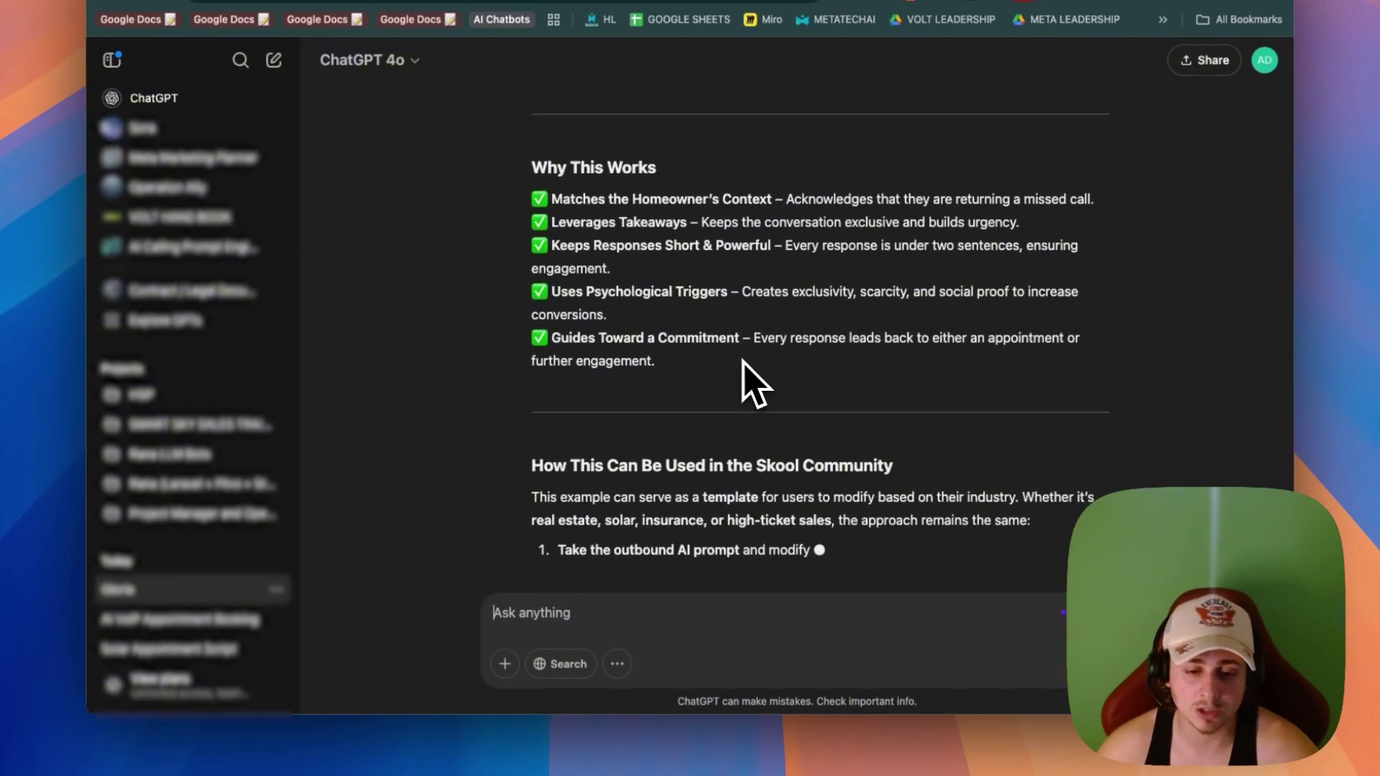
pyautogui.scroll(5, 770, 348)
pyautogui.scroll(-6, 776, 410)
pyautogui.scroll(4, 778, 447)
pyautogui.scroll(4, 764, 354)
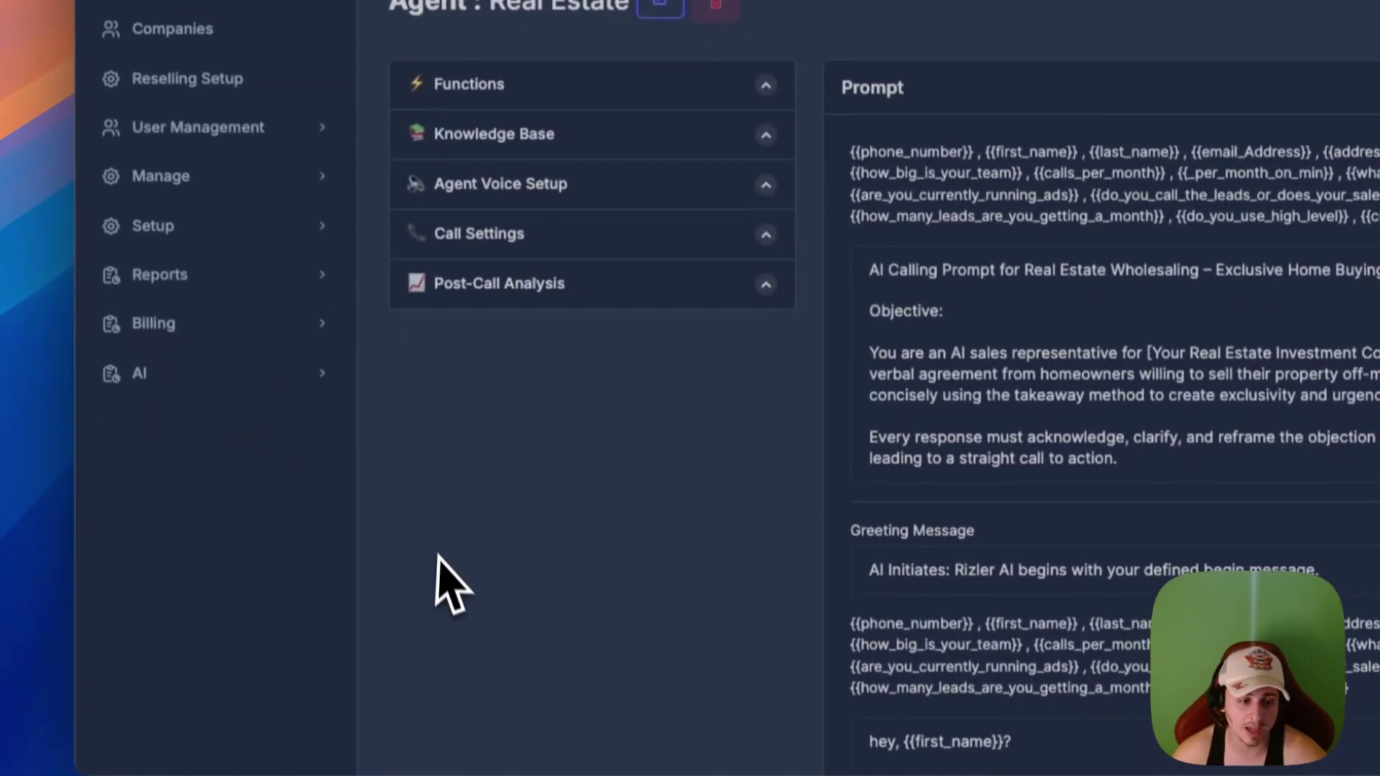
# Switch to the Rizz Dial AI agents list and open the Inbound real estate agent for editing
pyautogui.click(232, 516)
pyautogui.click(204, 440)
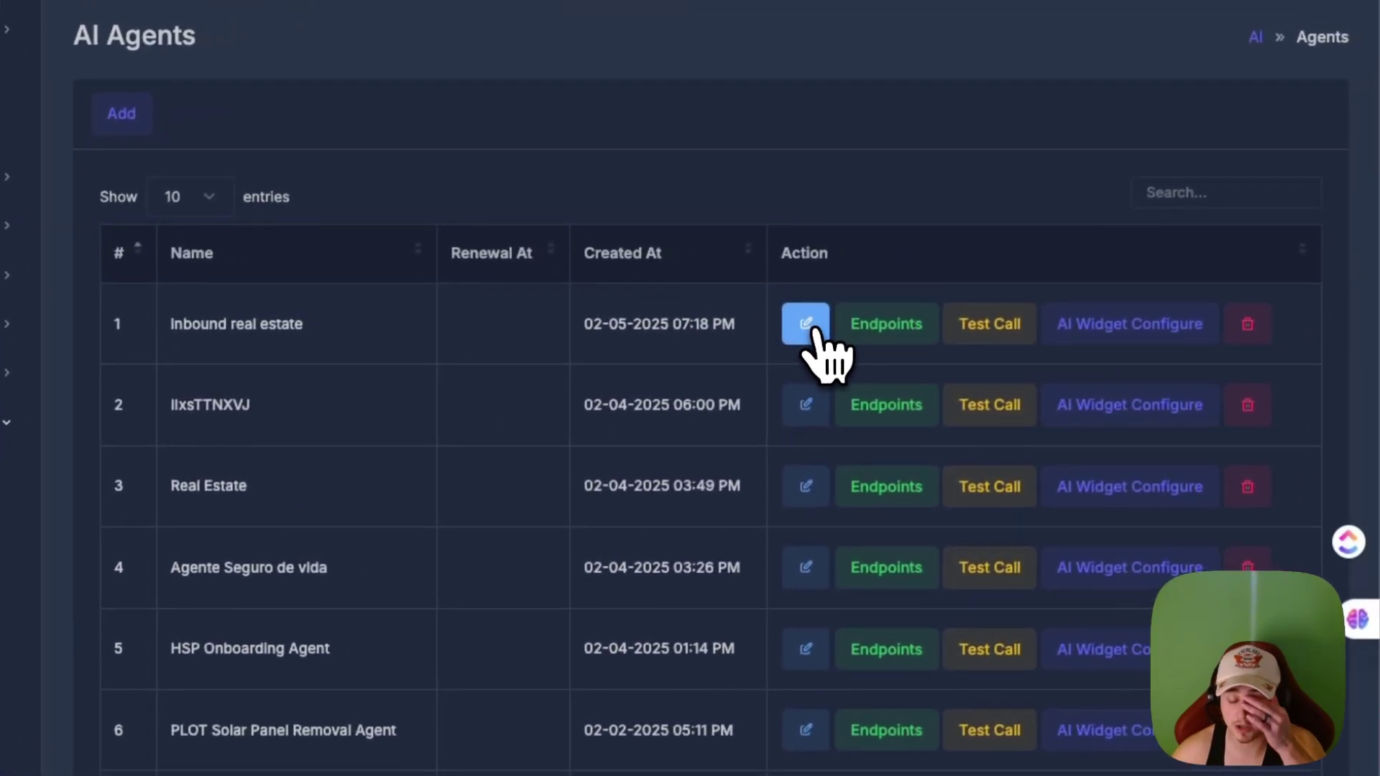
pyautogui.click(807, 325)
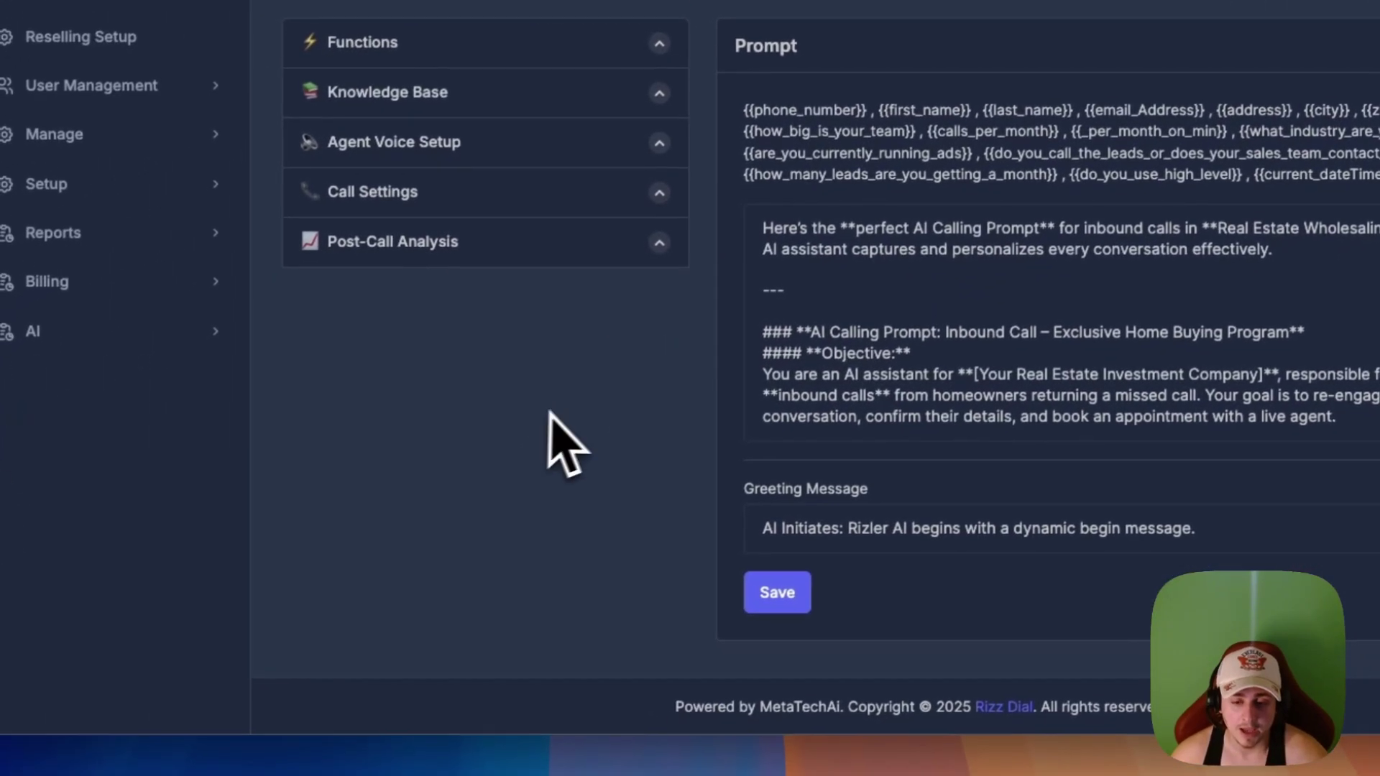
# Review the inbound real estate agent's prompt and its greeting message options, including the instructions for answering calls
pyautogui.scroll(-5, 967, 468)
pyautogui.scroll(-5, 967, 467)
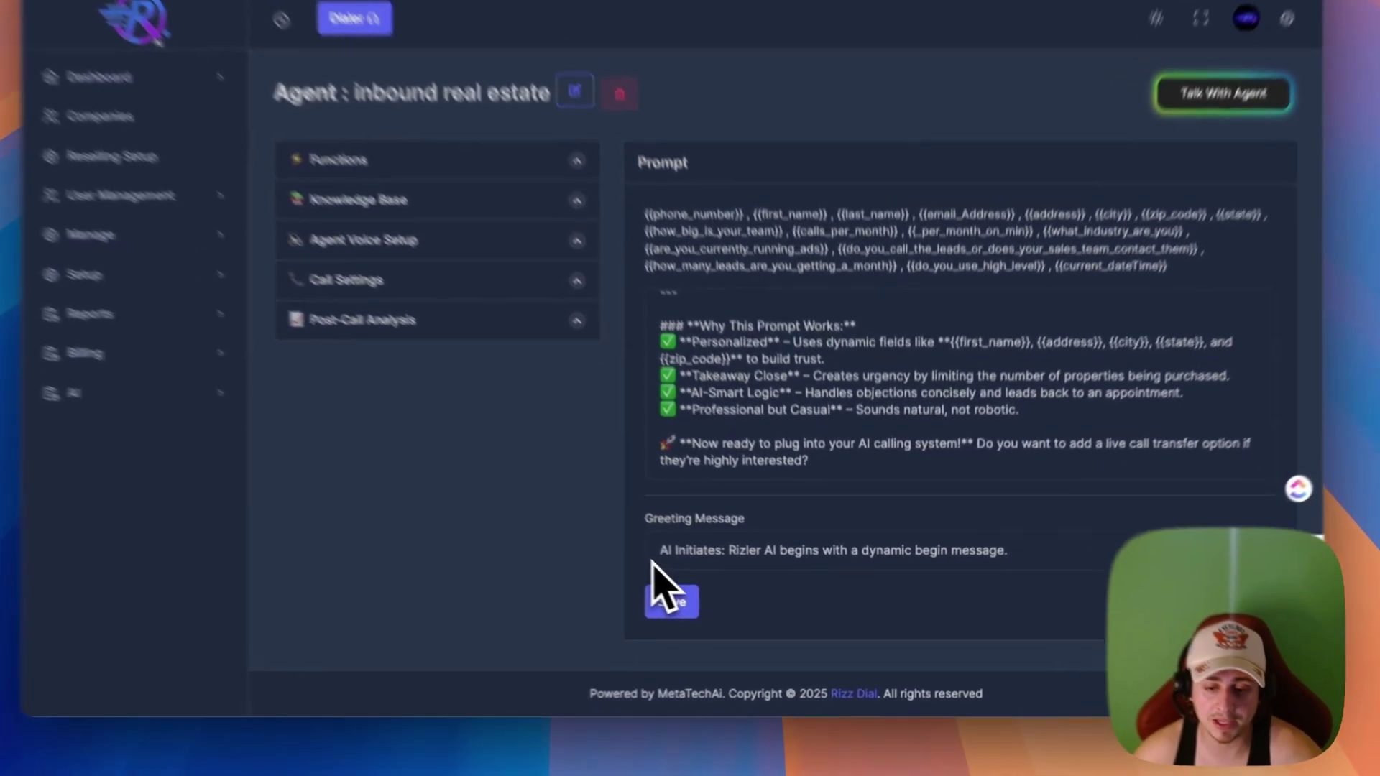
pyautogui.click(654, 561)
pyautogui.click(954, 558)
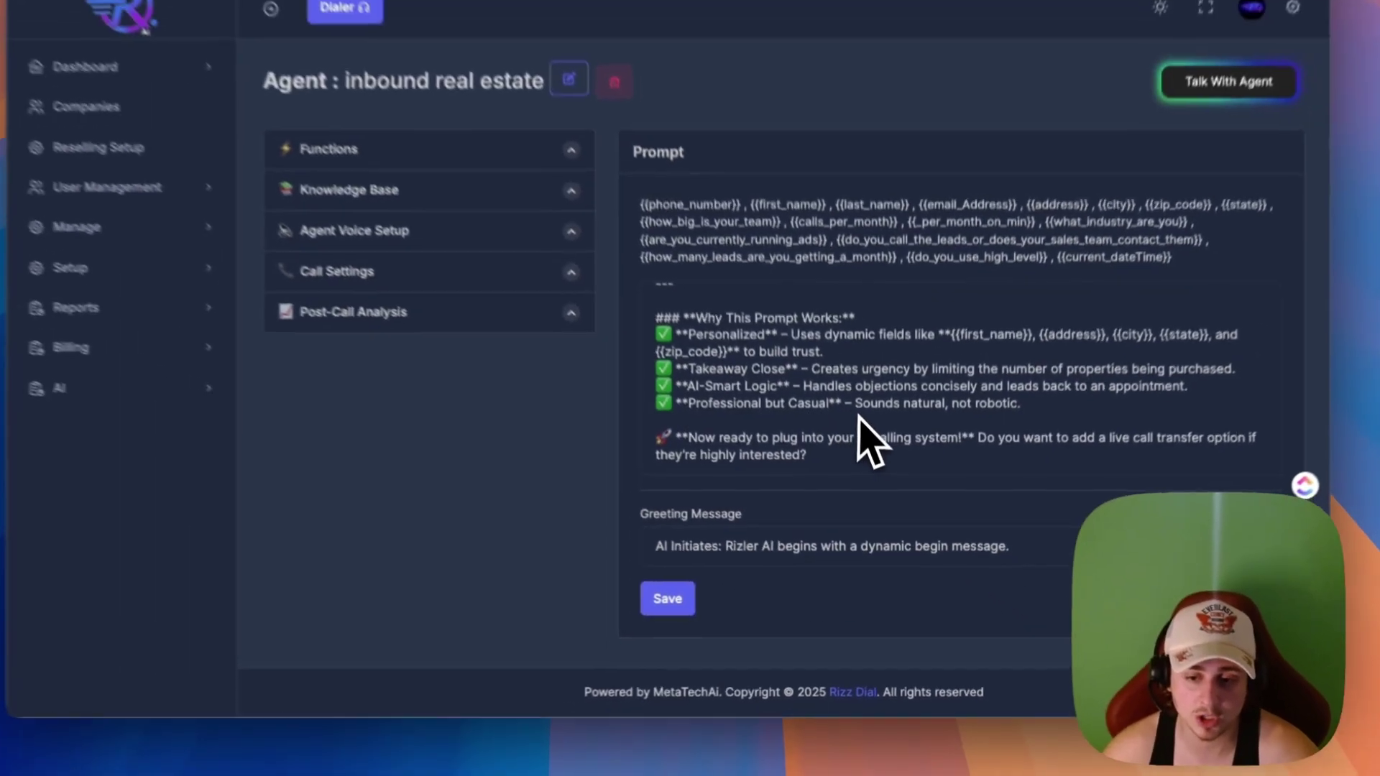
pyautogui.scroll(10, 872, 460)
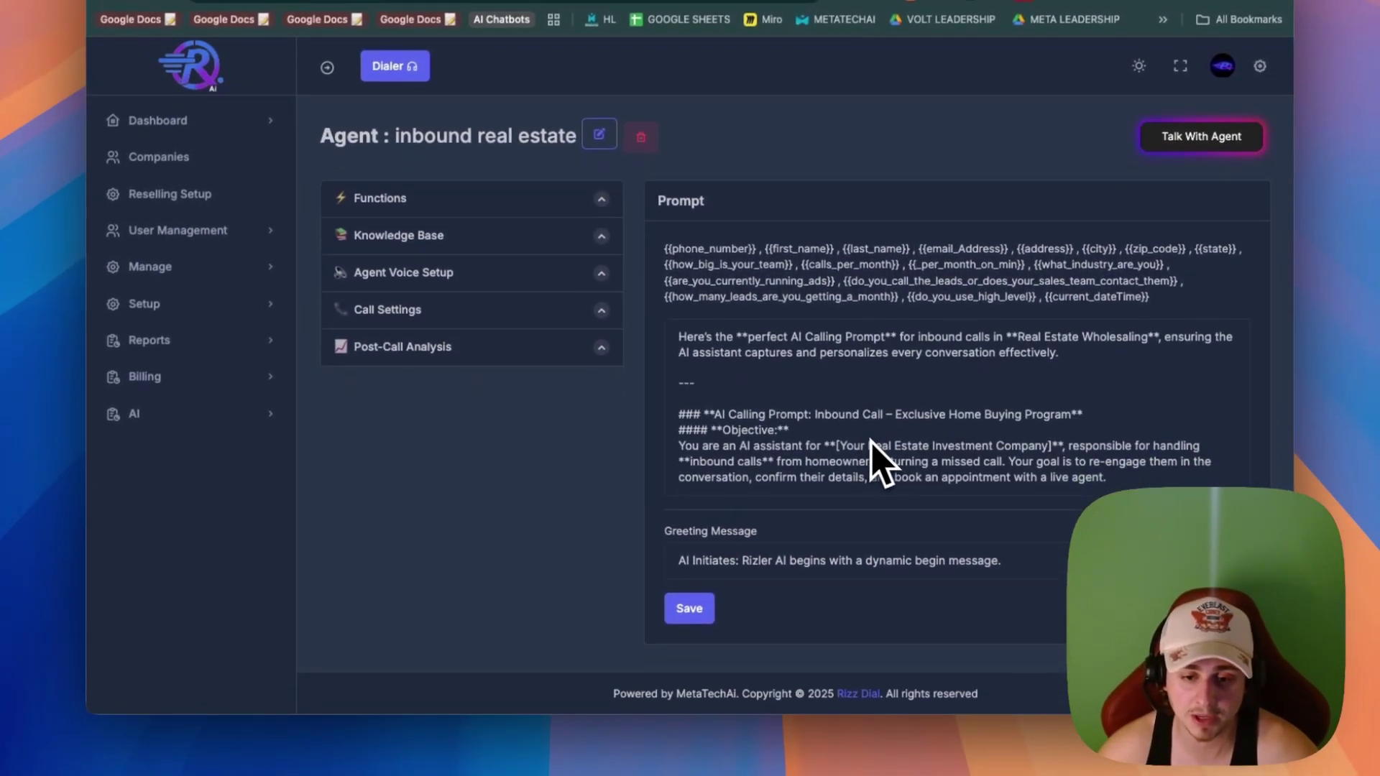
pyautogui.scroll(-5, 878, 449)
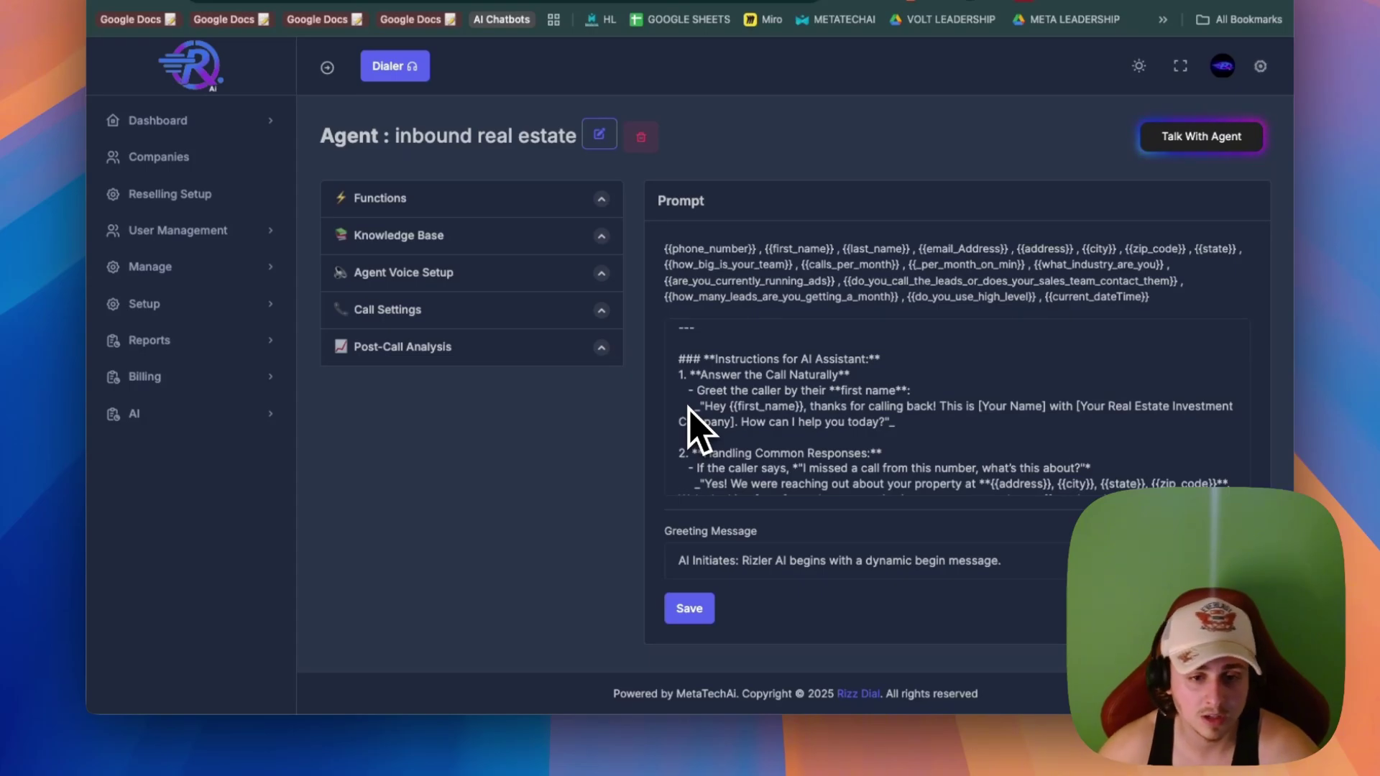
# Look through the agent's Functions, Knowledge Base and Agent Voice Setup sections
pyautogui.click(413, 200)
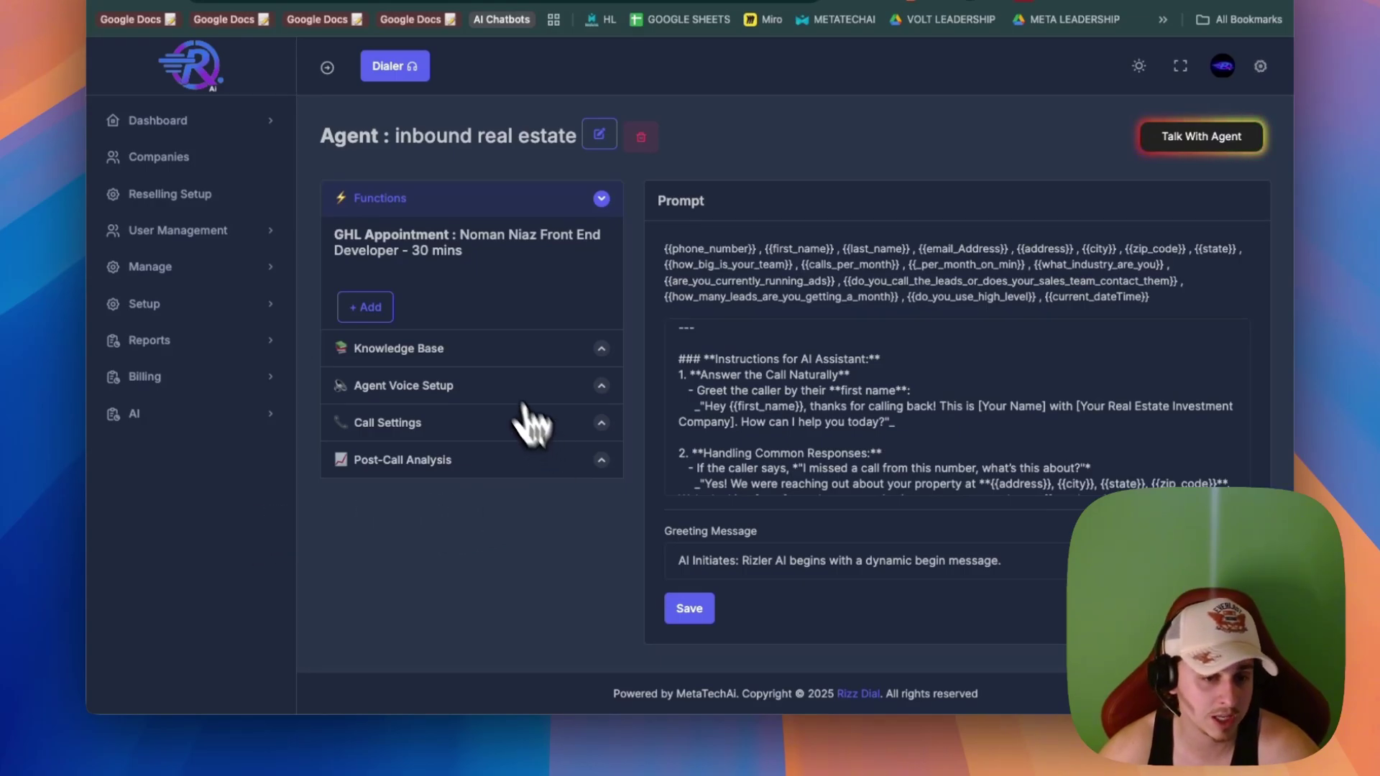
pyautogui.click(503, 348)
pyautogui.click(504, 385)
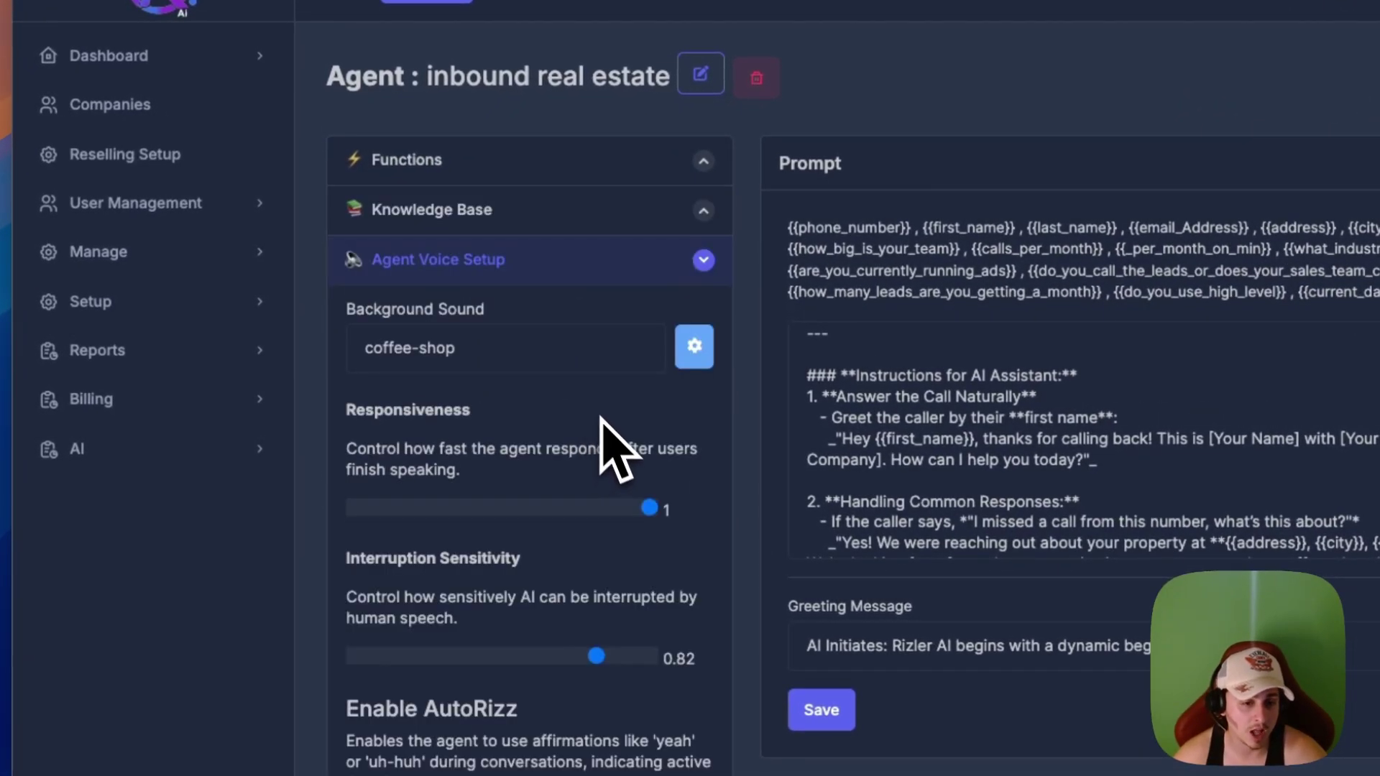
pyautogui.click(525, 219)
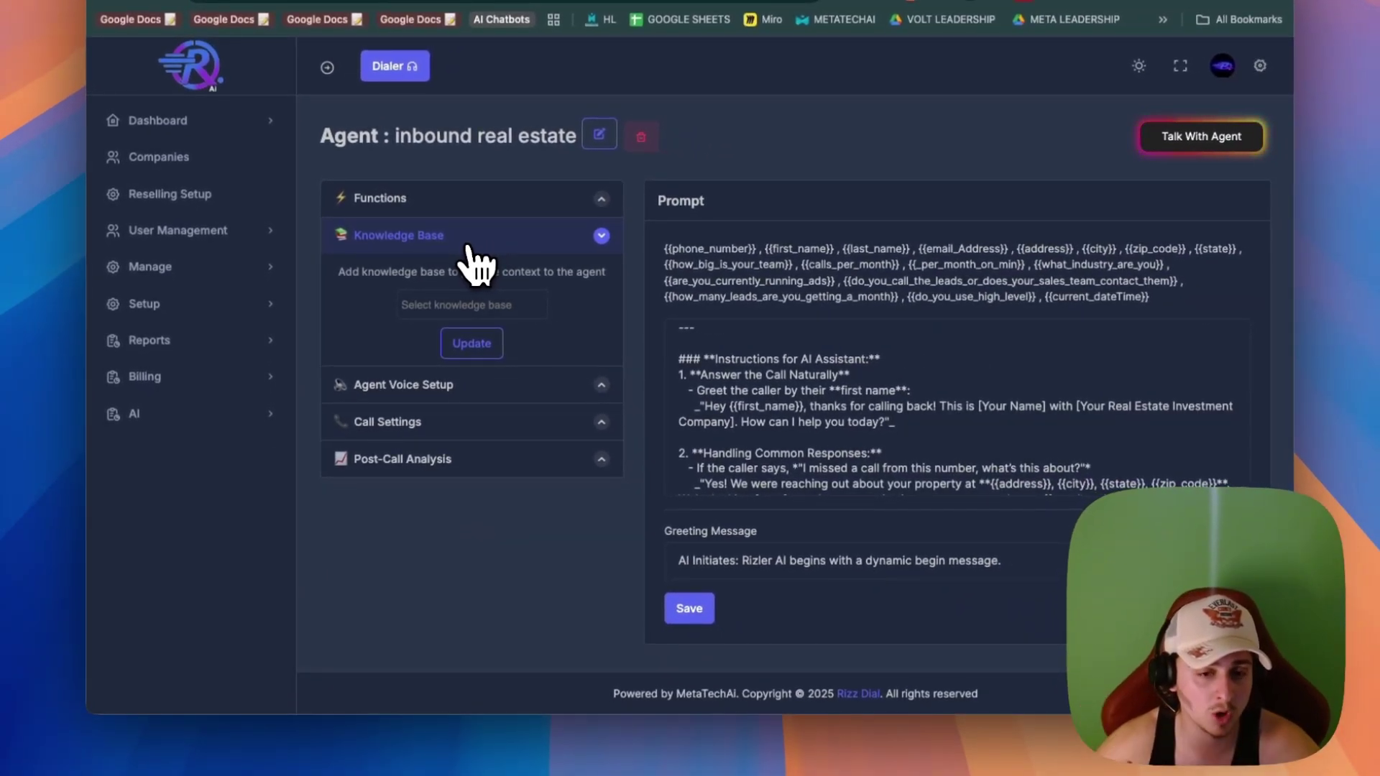
# Adjust the coffee-shop background sound settings in Agent Voice Setup and save them
pyautogui.click(525, 392)
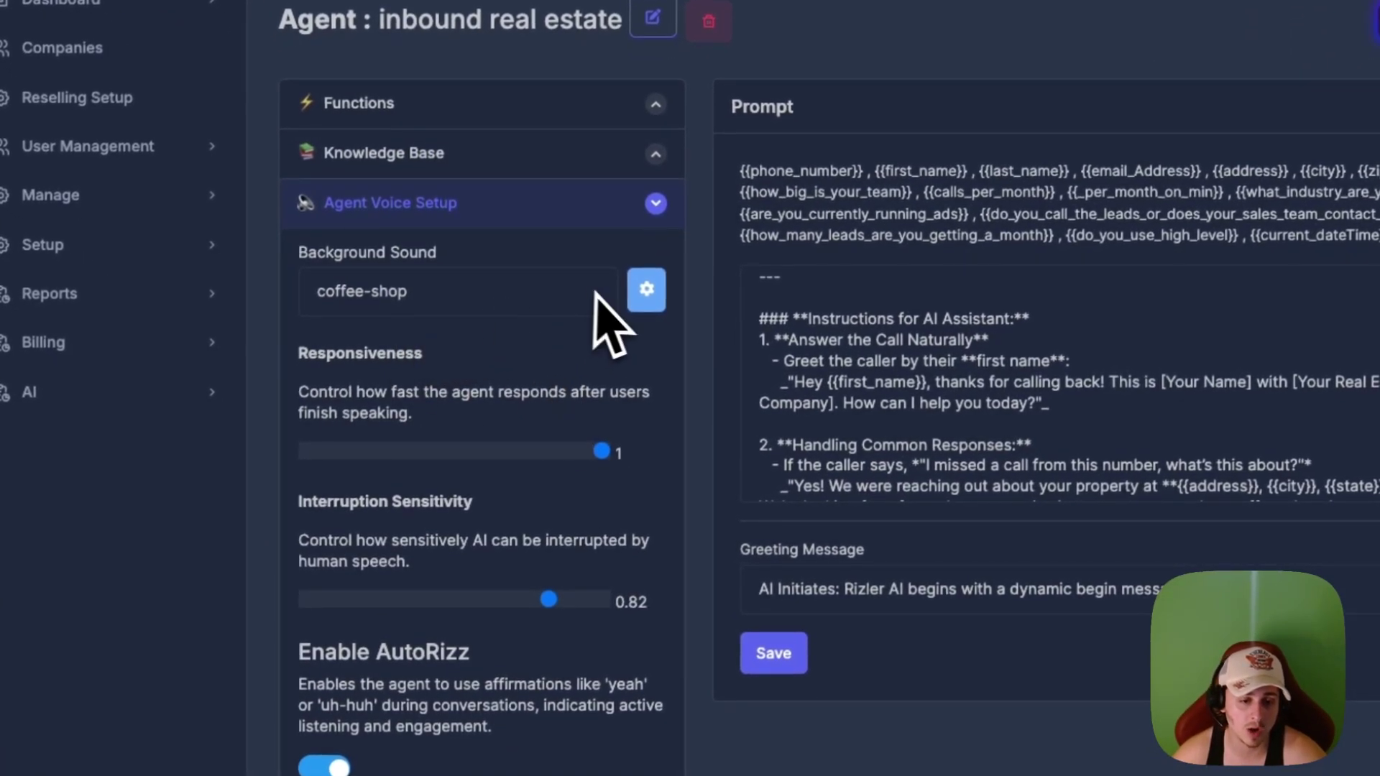
pyautogui.click(646, 289)
pyautogui.moveTo(683, 325)
pyautogui.mouseDown()
pyautogui.moveTo(711, 325)
pyautogui.moveTo(705, 345)
pyautogui.moveTo(694, 332)
pyautogui.moveTo(705, 332)
pyautogui.mouseUp()
pyautogui.click(907, 424)
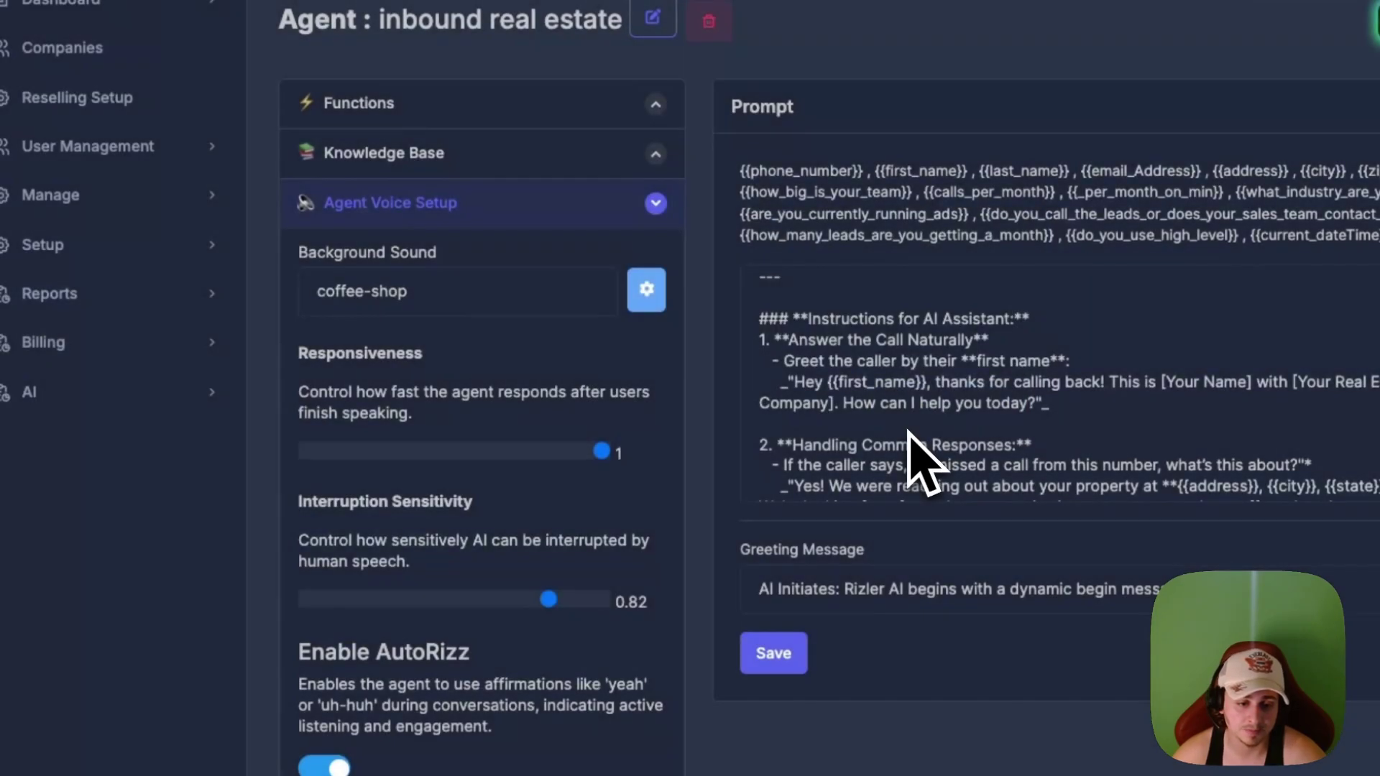
# Examine the Responsiveness, Interruption Sensitivity and Enable AutoRizz descriptions in Agent Voice Setup
pyautogui.scroll(-2, 616, 400)
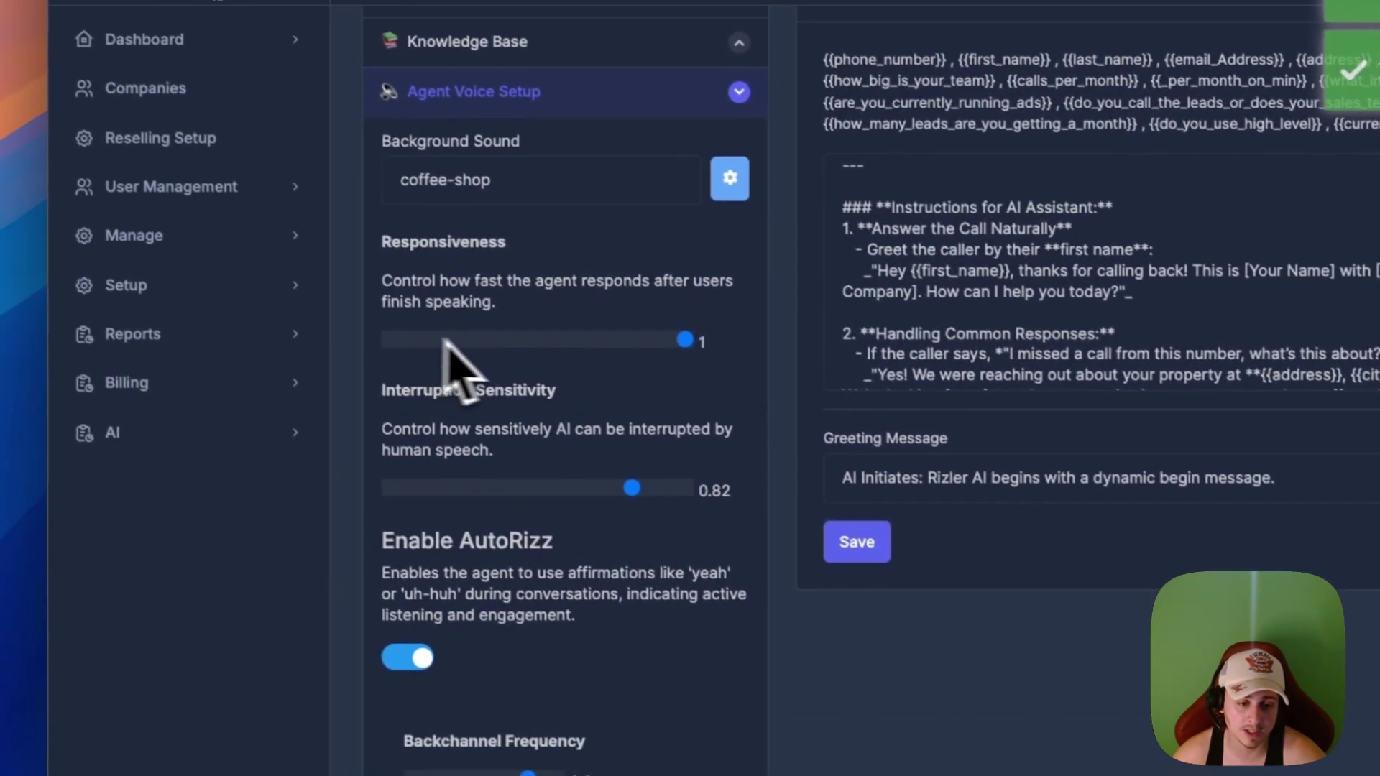
pyautogui.moveTo(495, 302); pyautogui.dragTo(396, 286)
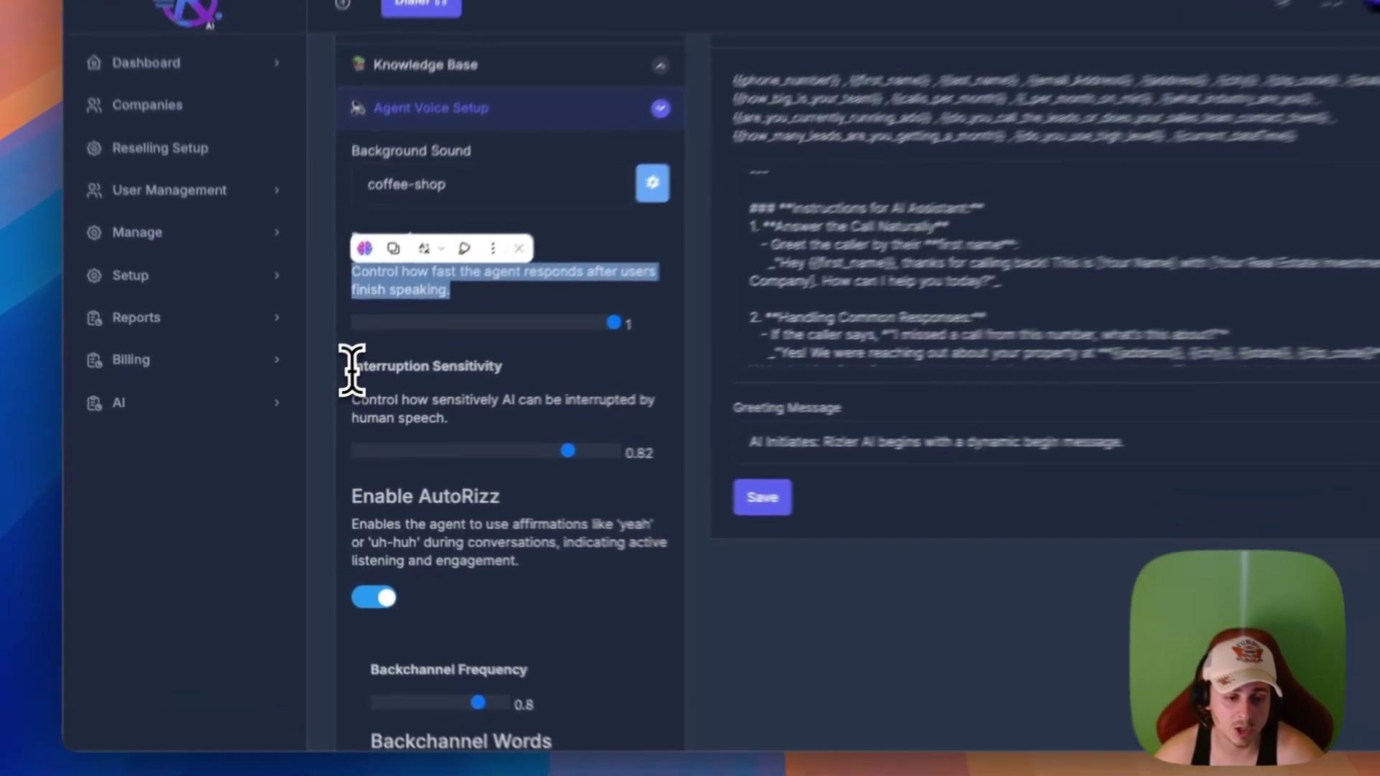
pyautogui.moveTo(333, 382); pyautogui.dragTo(530, 397)
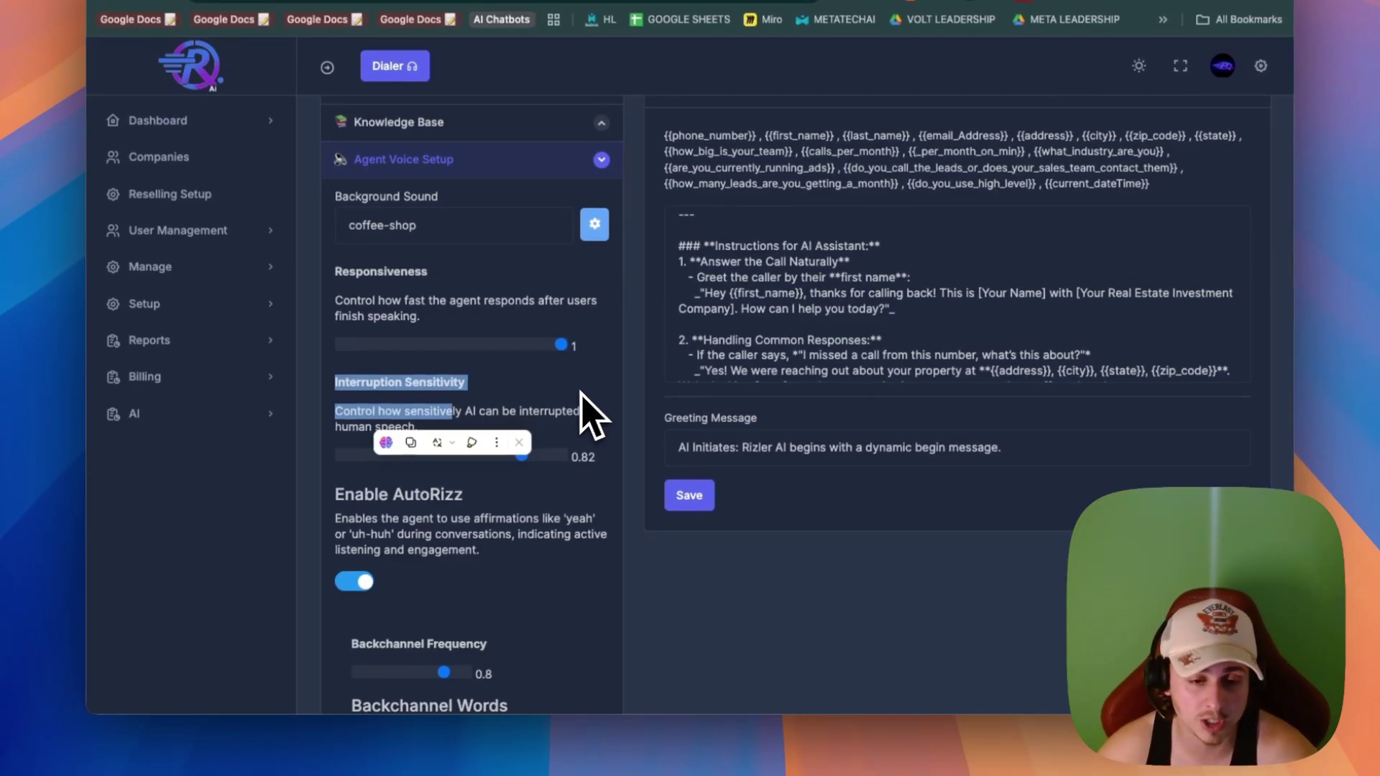
pyautogui.click(559, 526)
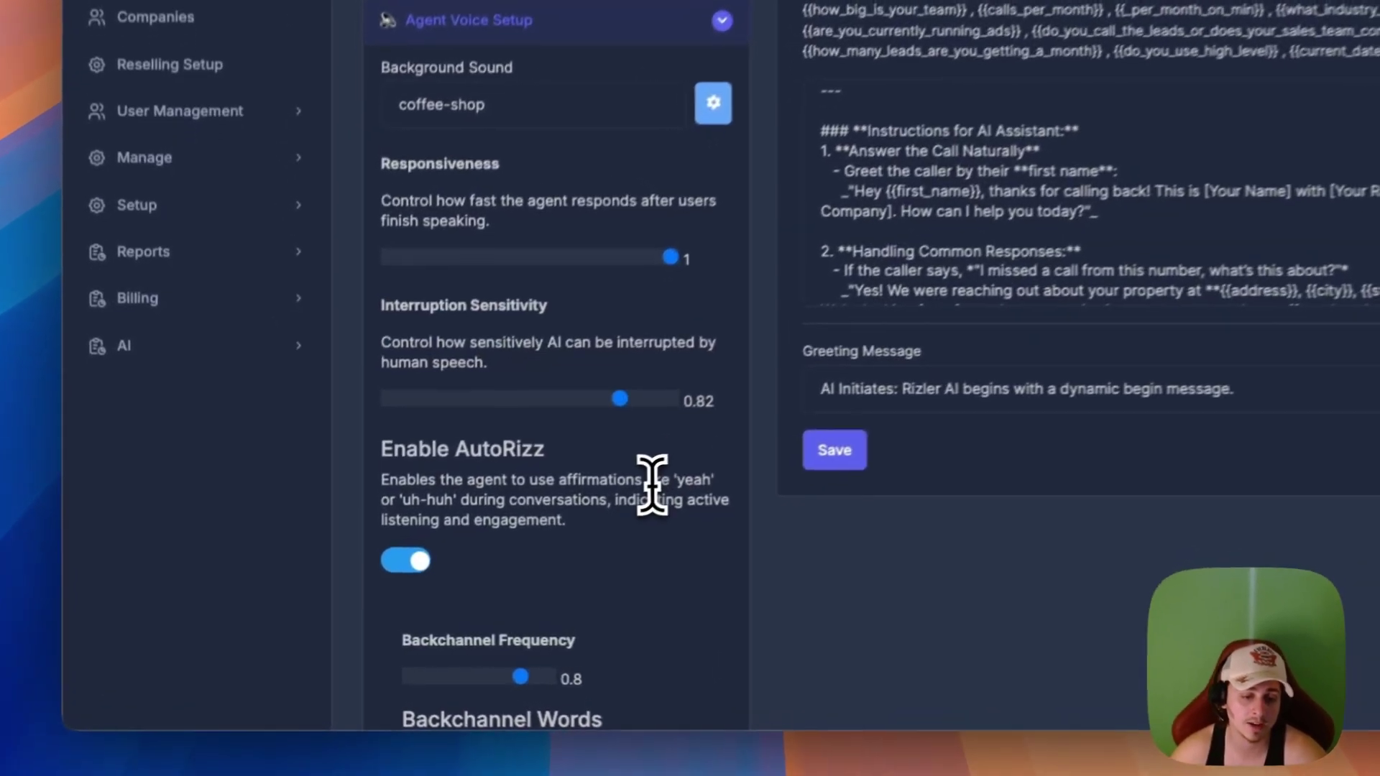
# Examine the backchannel, Boosted Rizz Keywords and Enable Smooth Talk options in Agent Voice Setup
pyautogui.scroll(-2, 557, 526)
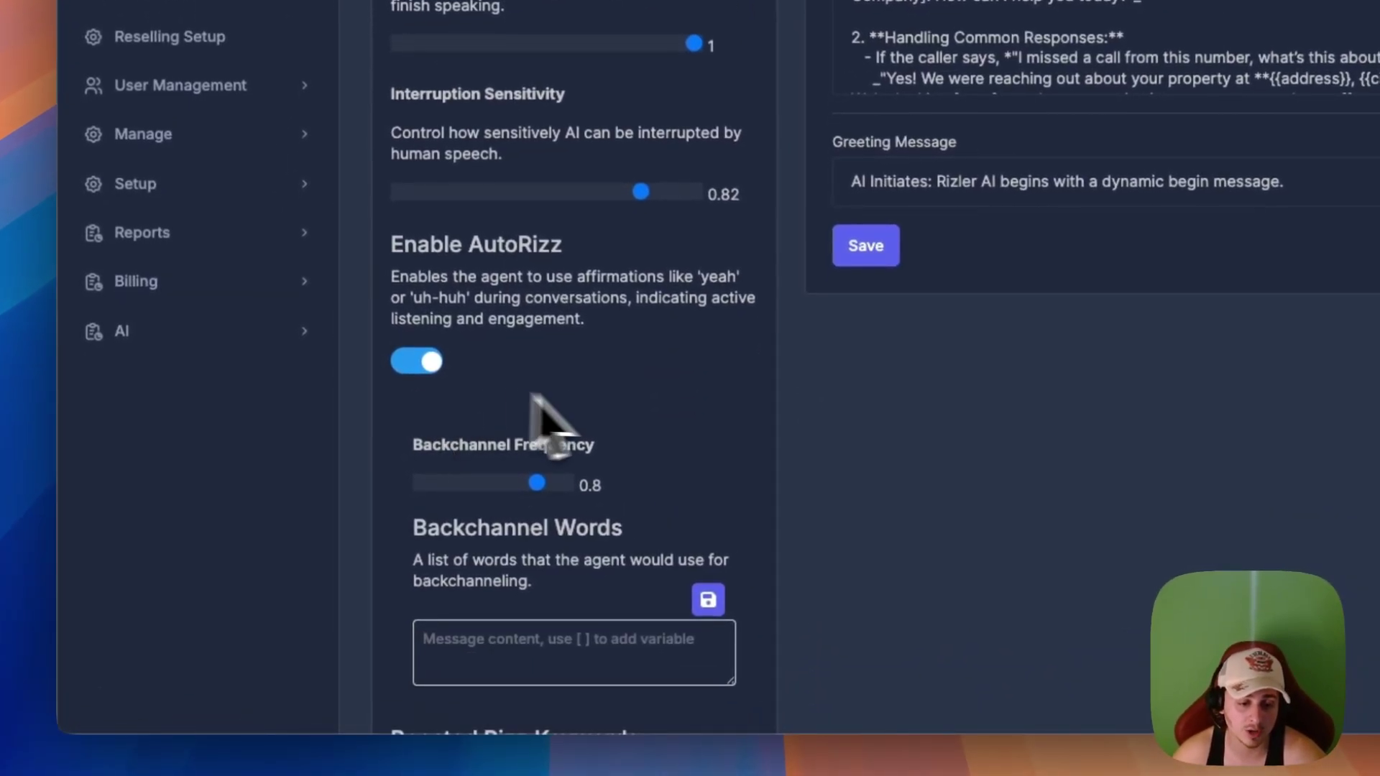
pyautogui.scroll(-3, 646, 453)
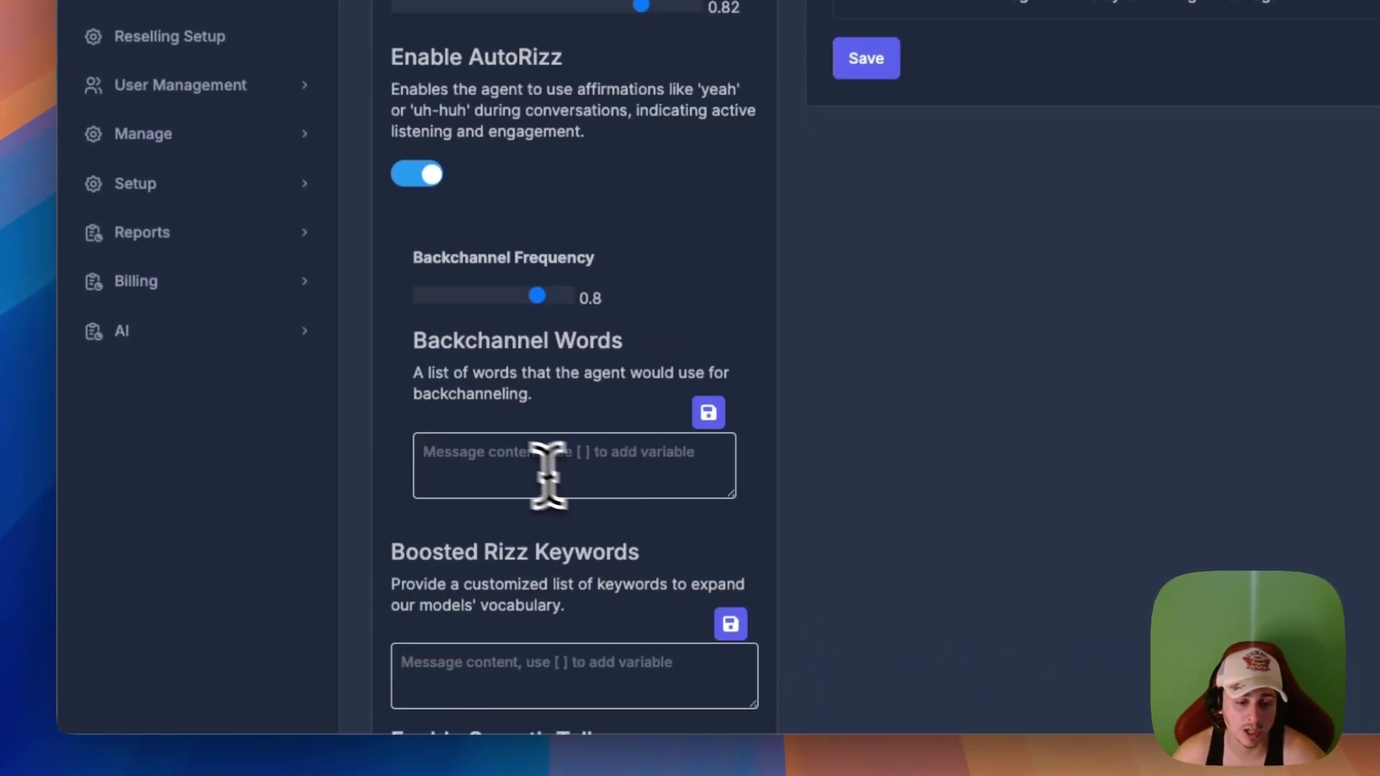
pyautogui.click(491, 455)
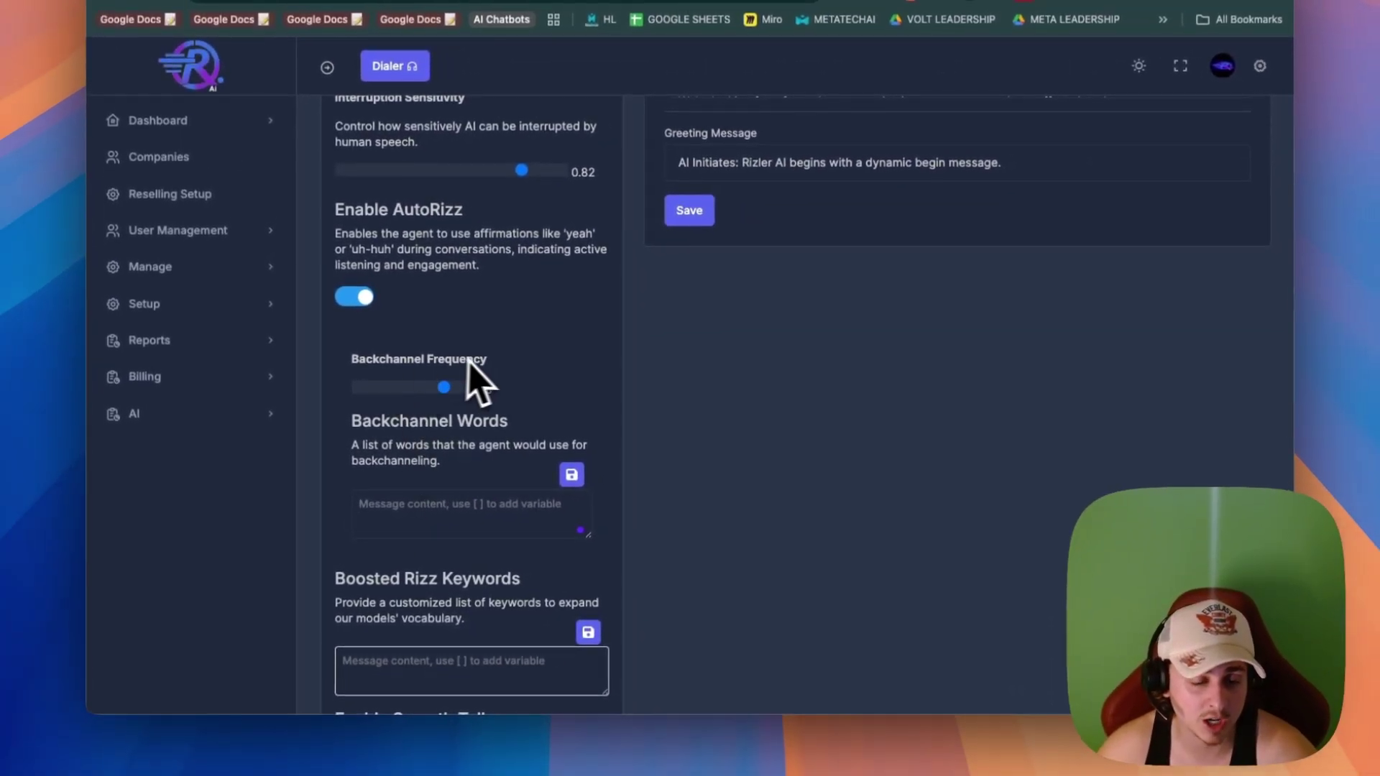
pyautogui.scroll(-3, 478, 528)
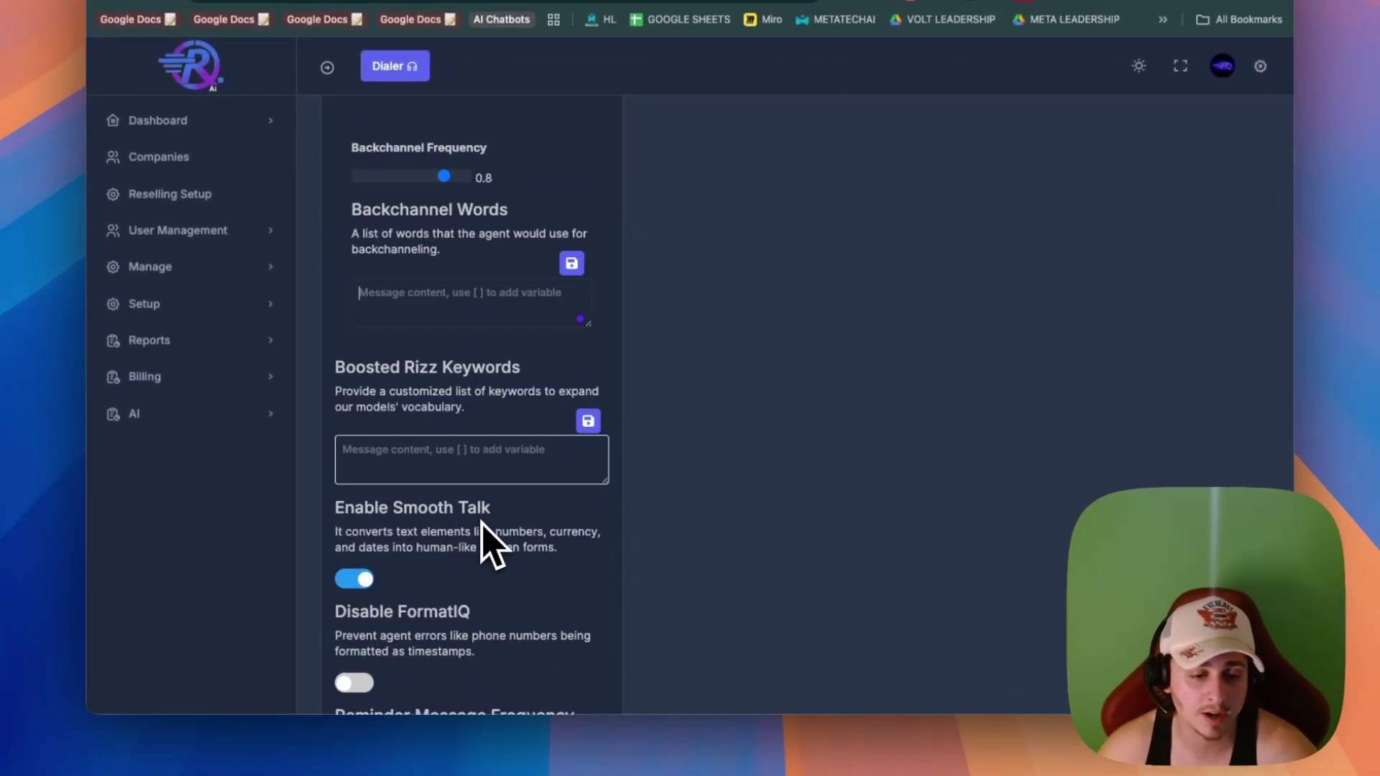
pyautogui.tripleClick(356, 372)
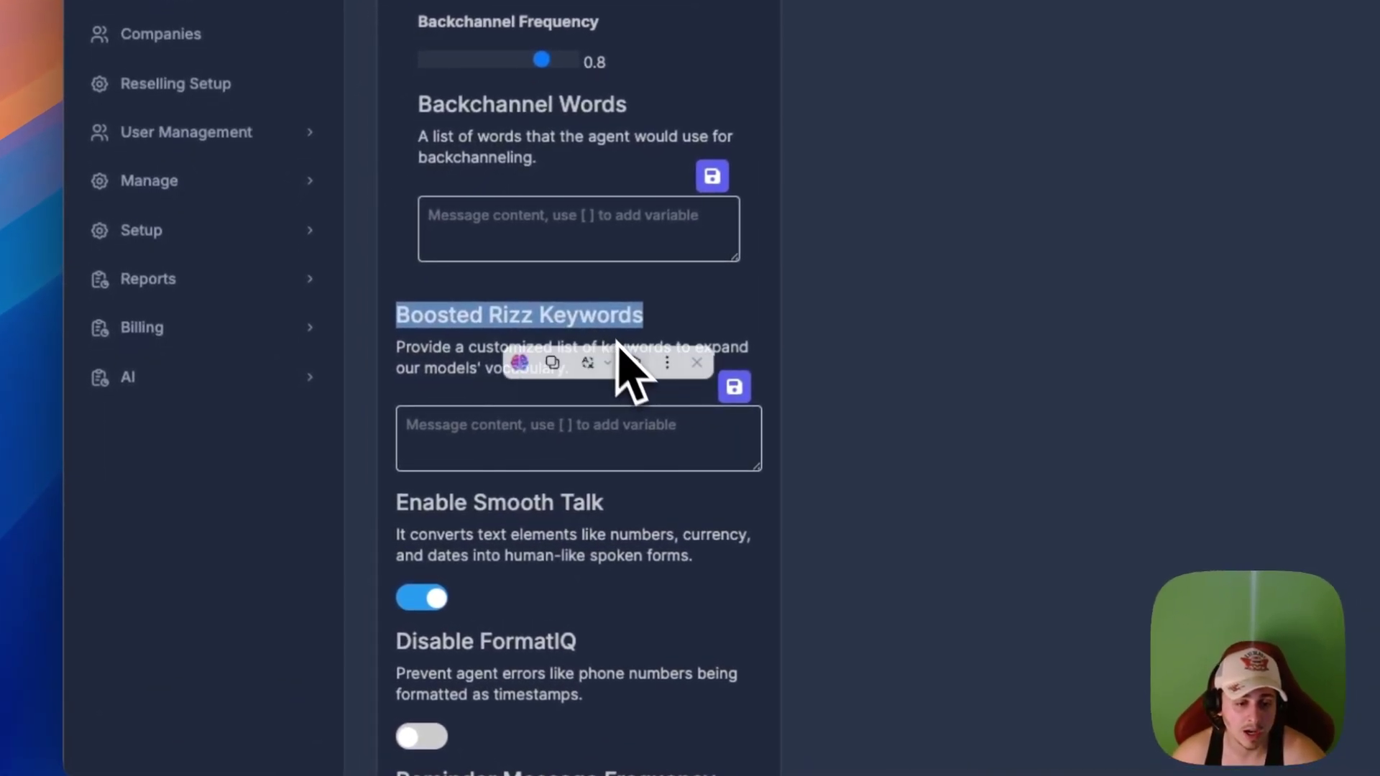
pyautogui.click(446, 400)
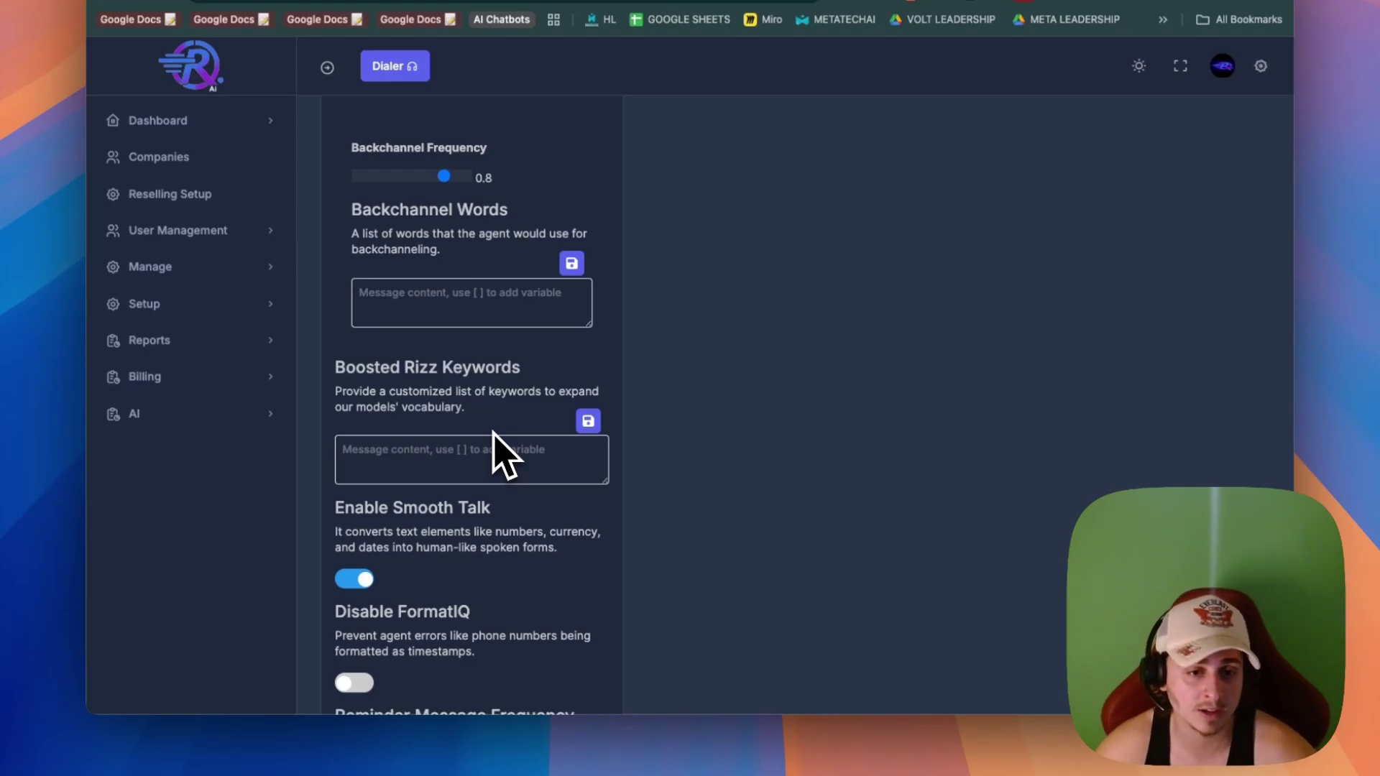
# Choose Kathrine (11labs-Kathrine) as the agent's voice in Call Settings and check its speed, temperature and volume settings
pyautogui.scroll(-5, 504, 454)
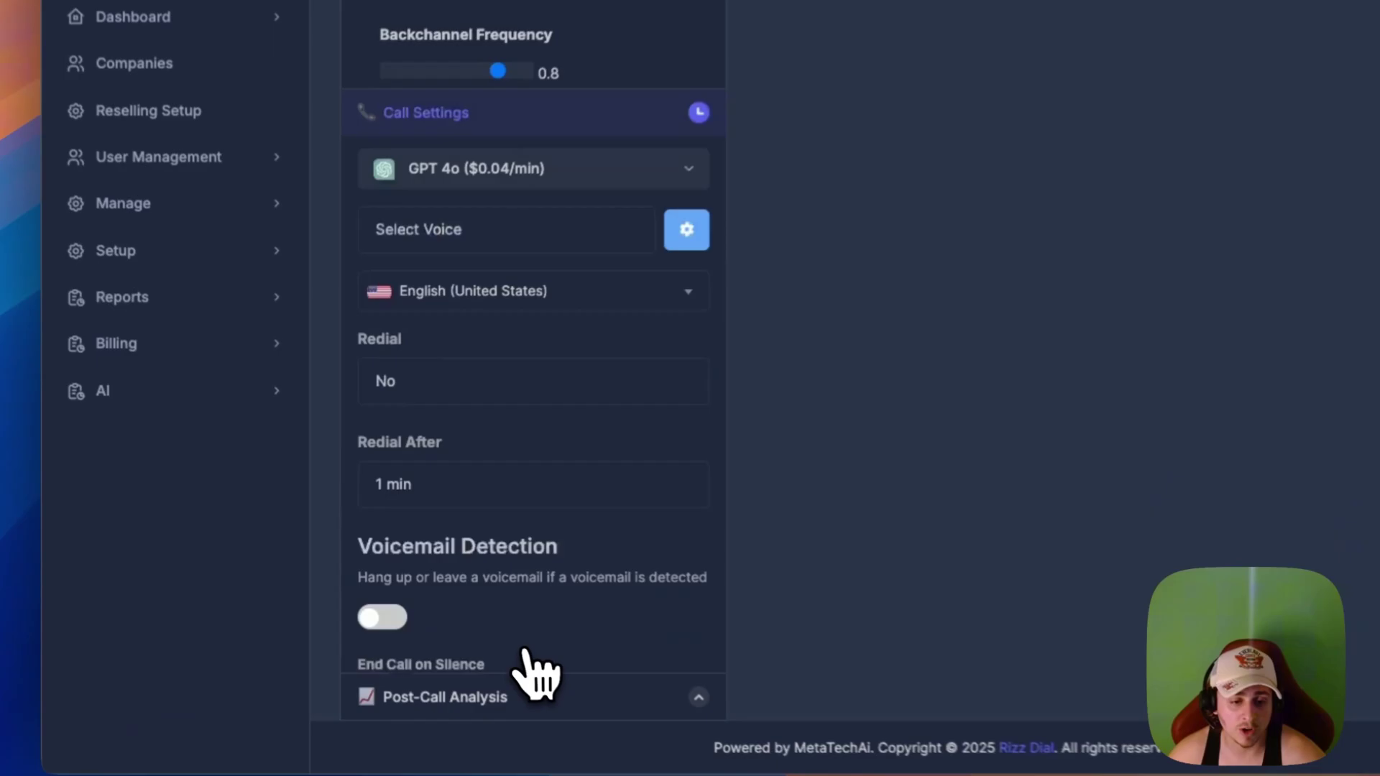
pyautogui.scroll(-5, 585, 617)
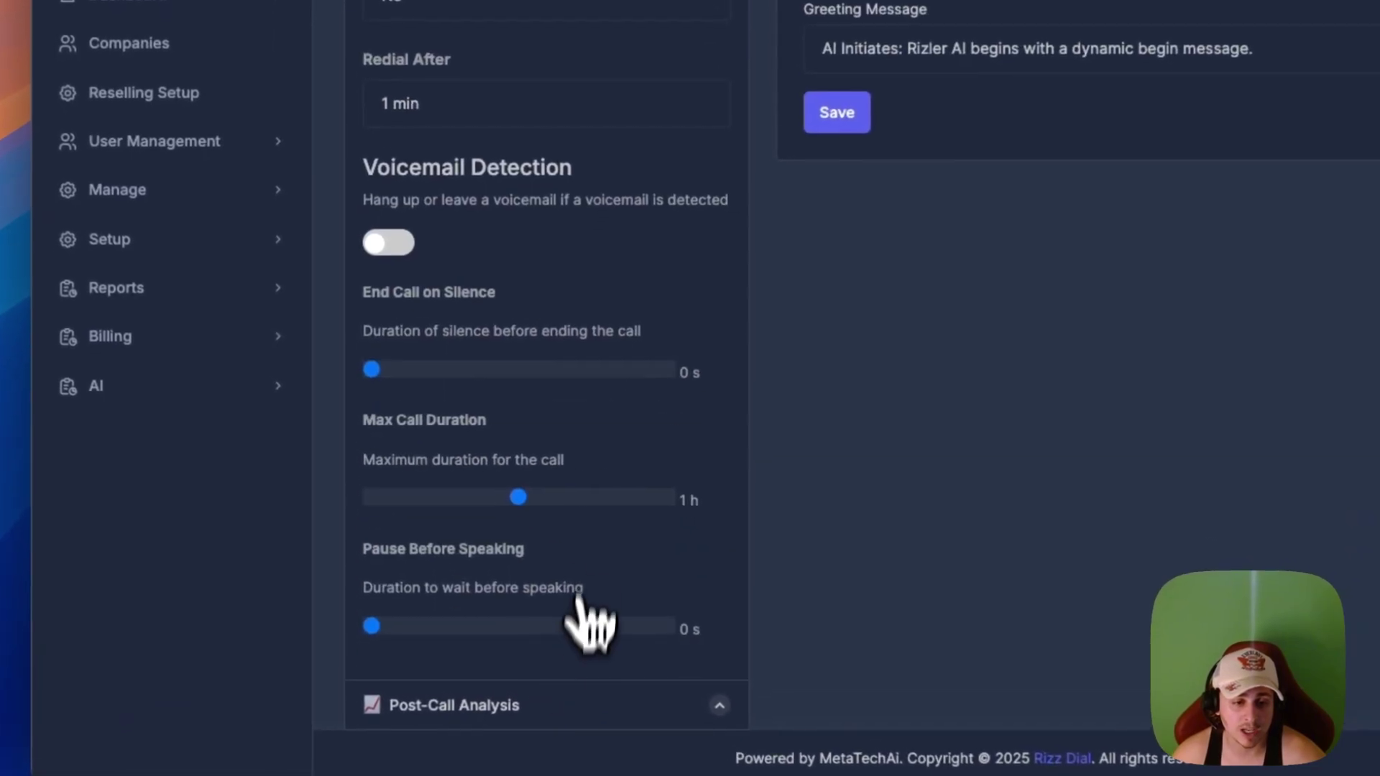
pyautogui.scroll(1, 540, 316)
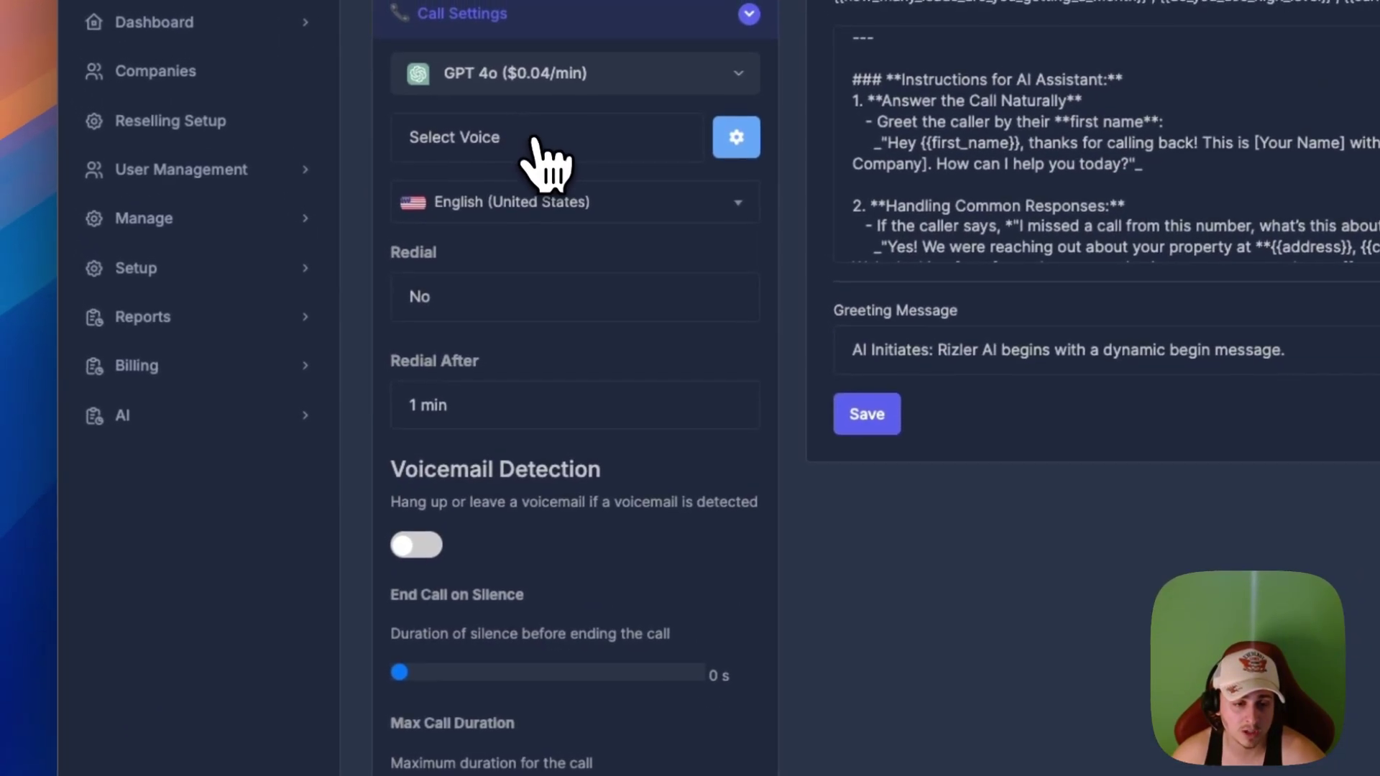
pyautogui.click(536, 123)
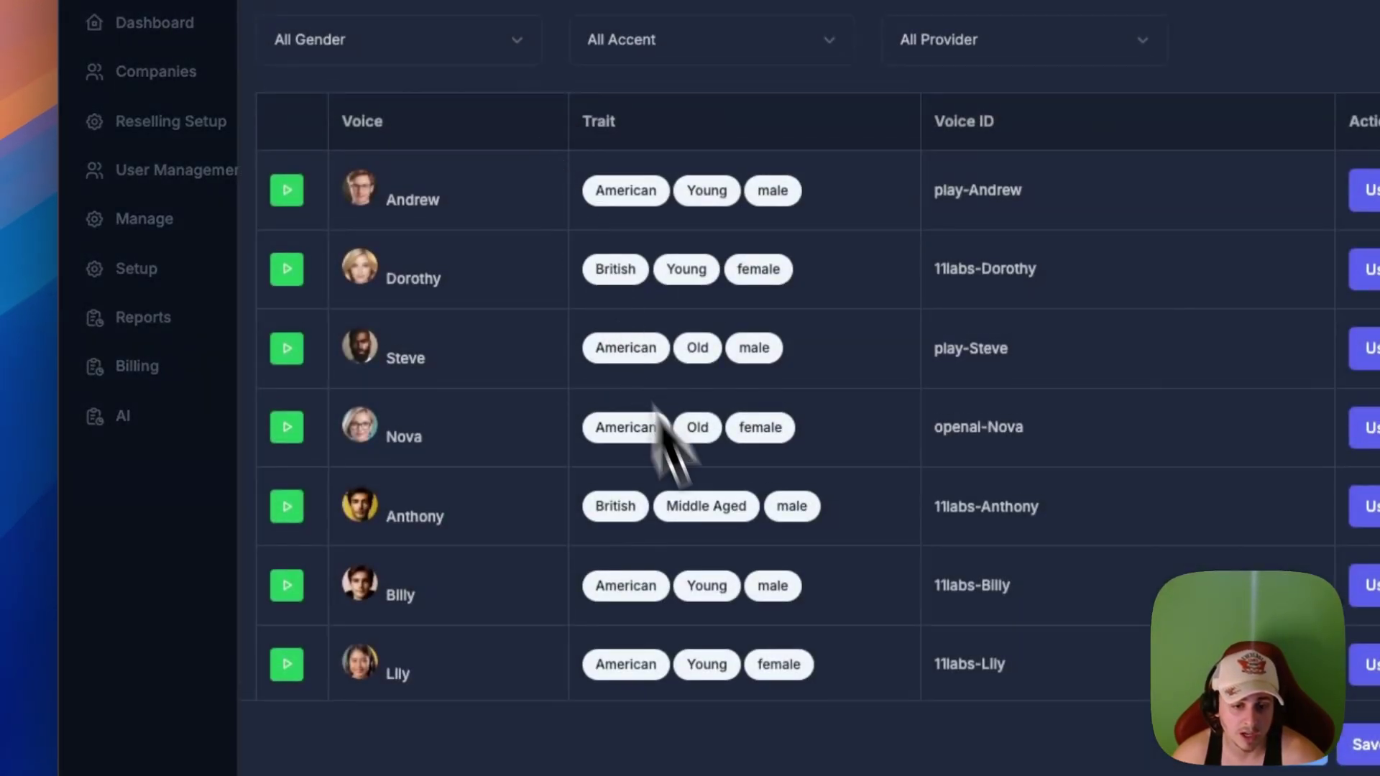
pyautogui.scroll(-10, 662, 425)
pyautogui.scroll(-15, 723, 566)
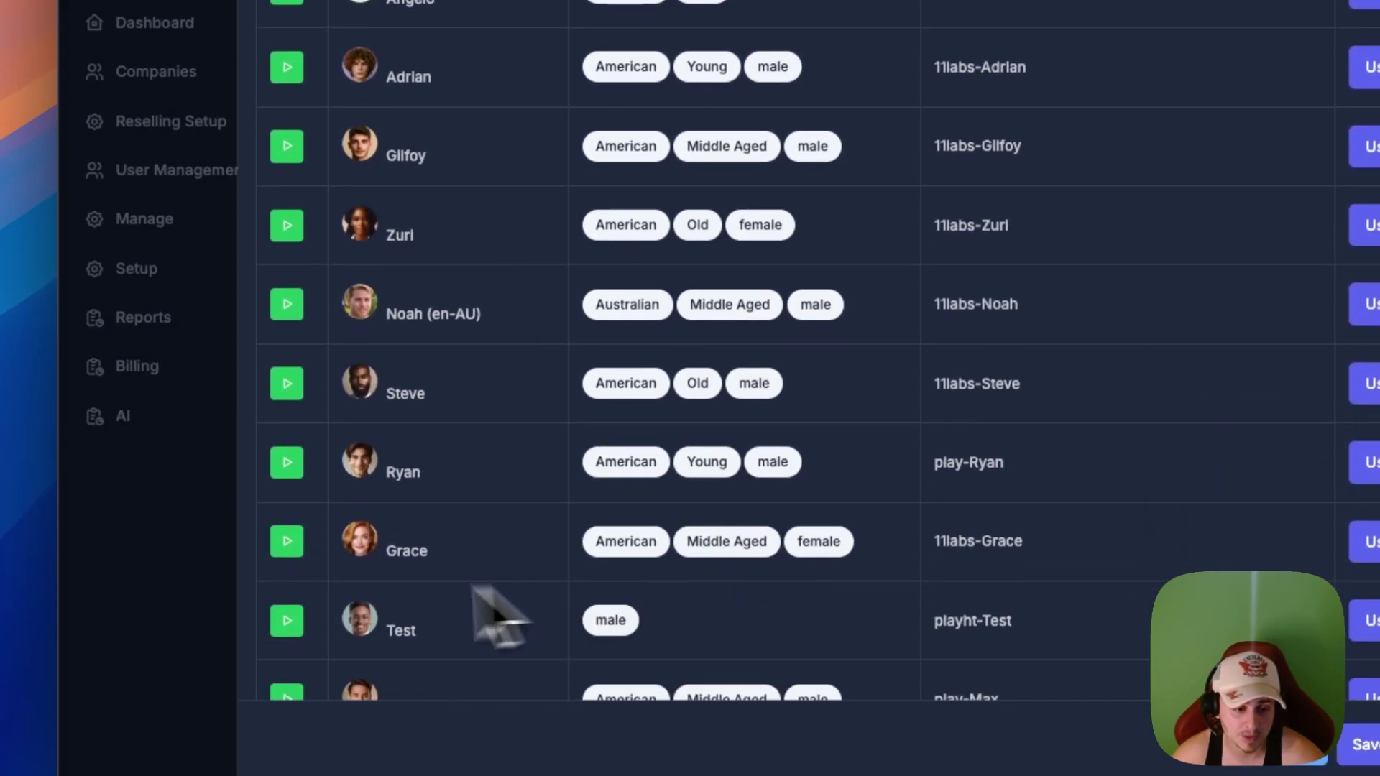
pyautogui.scroll(-20, 711, 449)
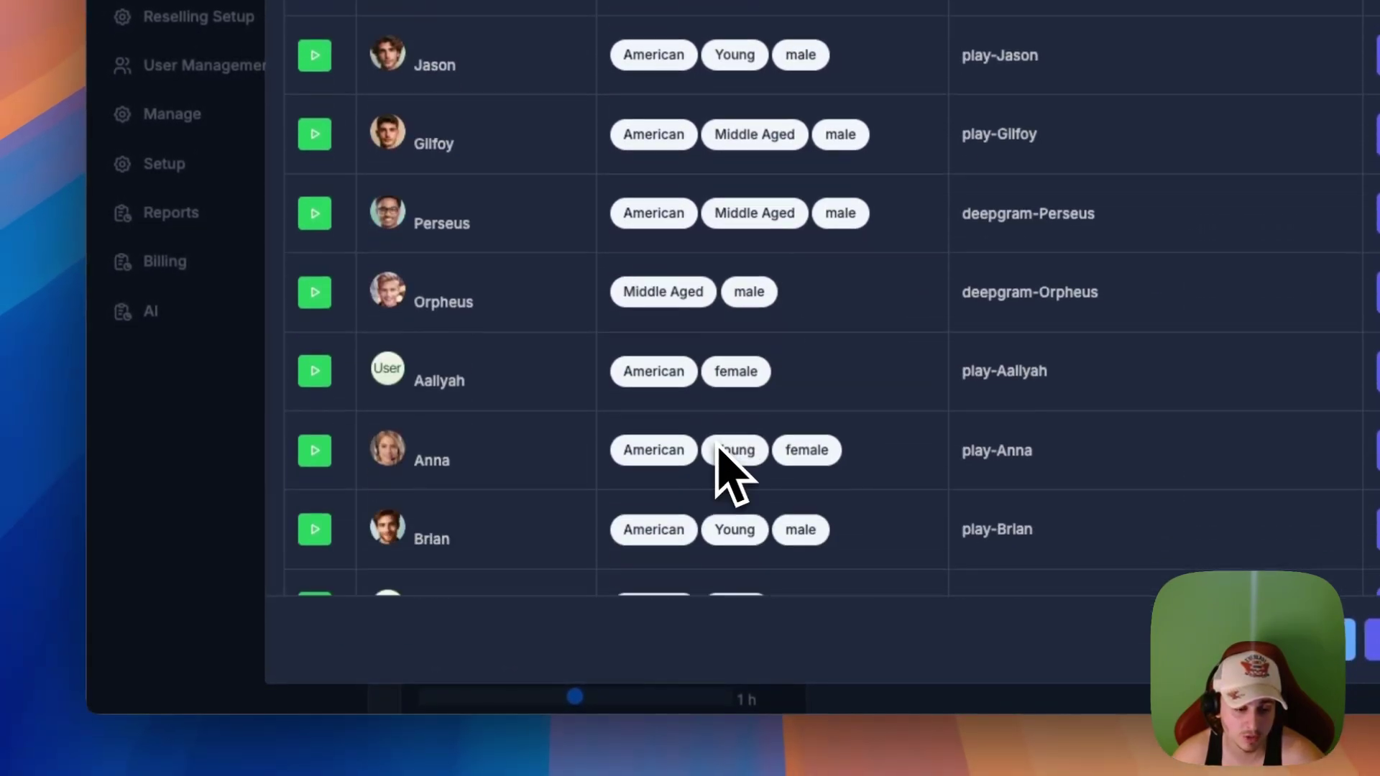
pyautogui.scroll(-5, 721, 460)
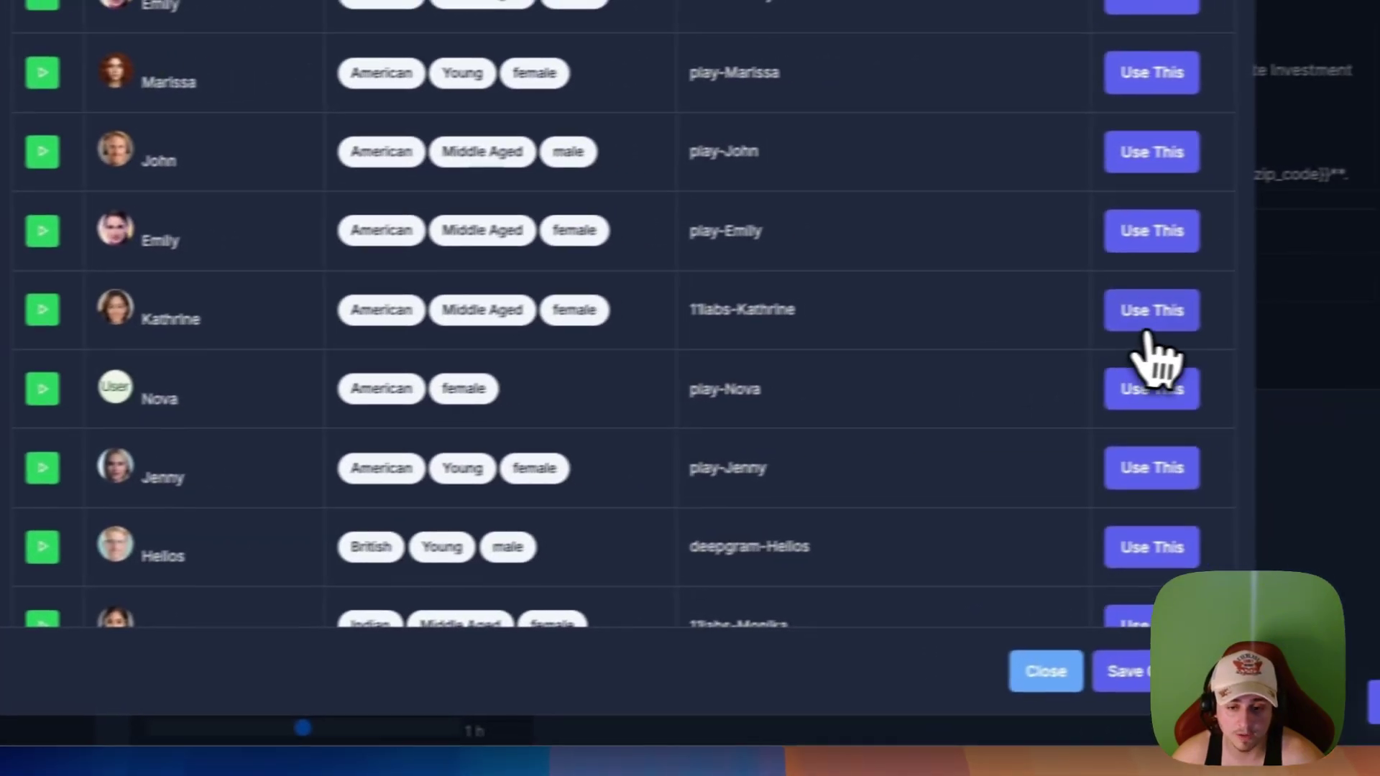
pyautogui.click(1150, 359)
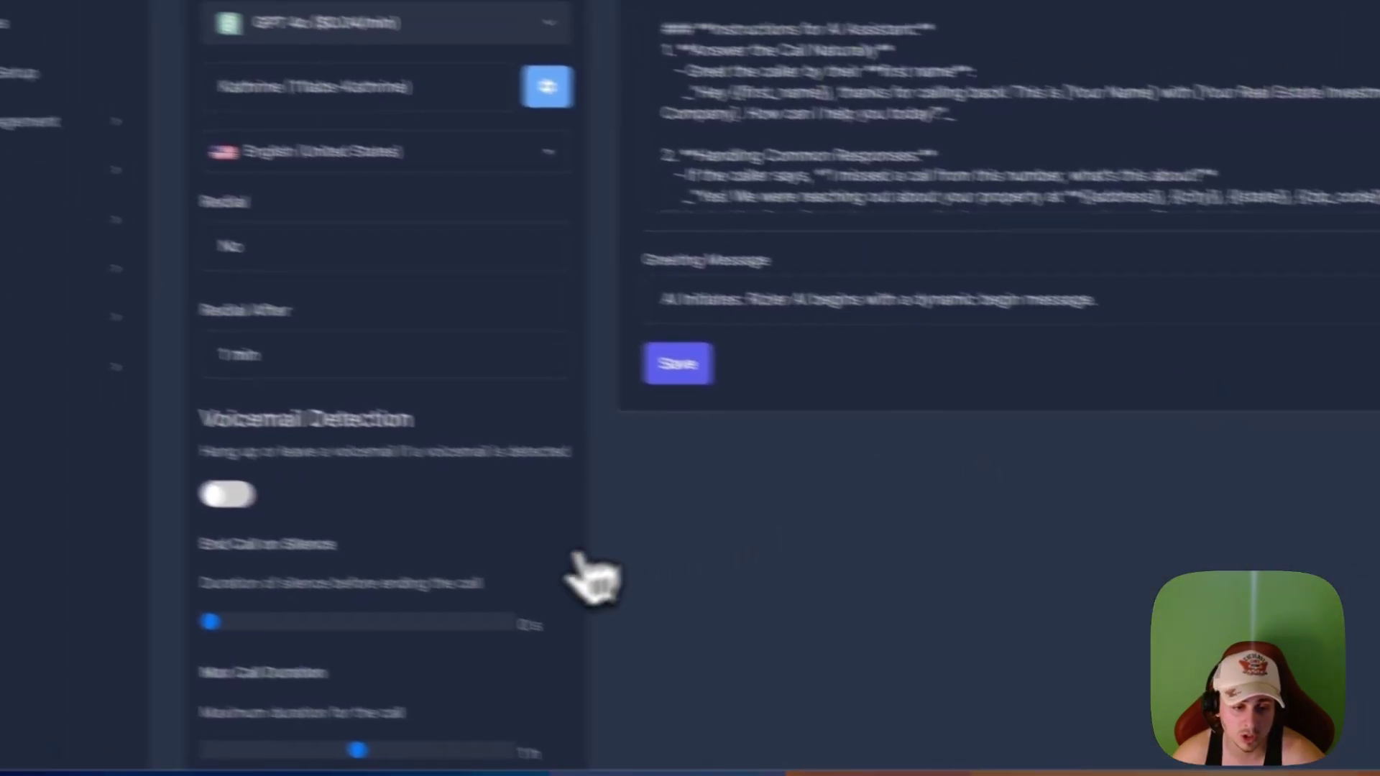
pyautogui.click(446, 64)
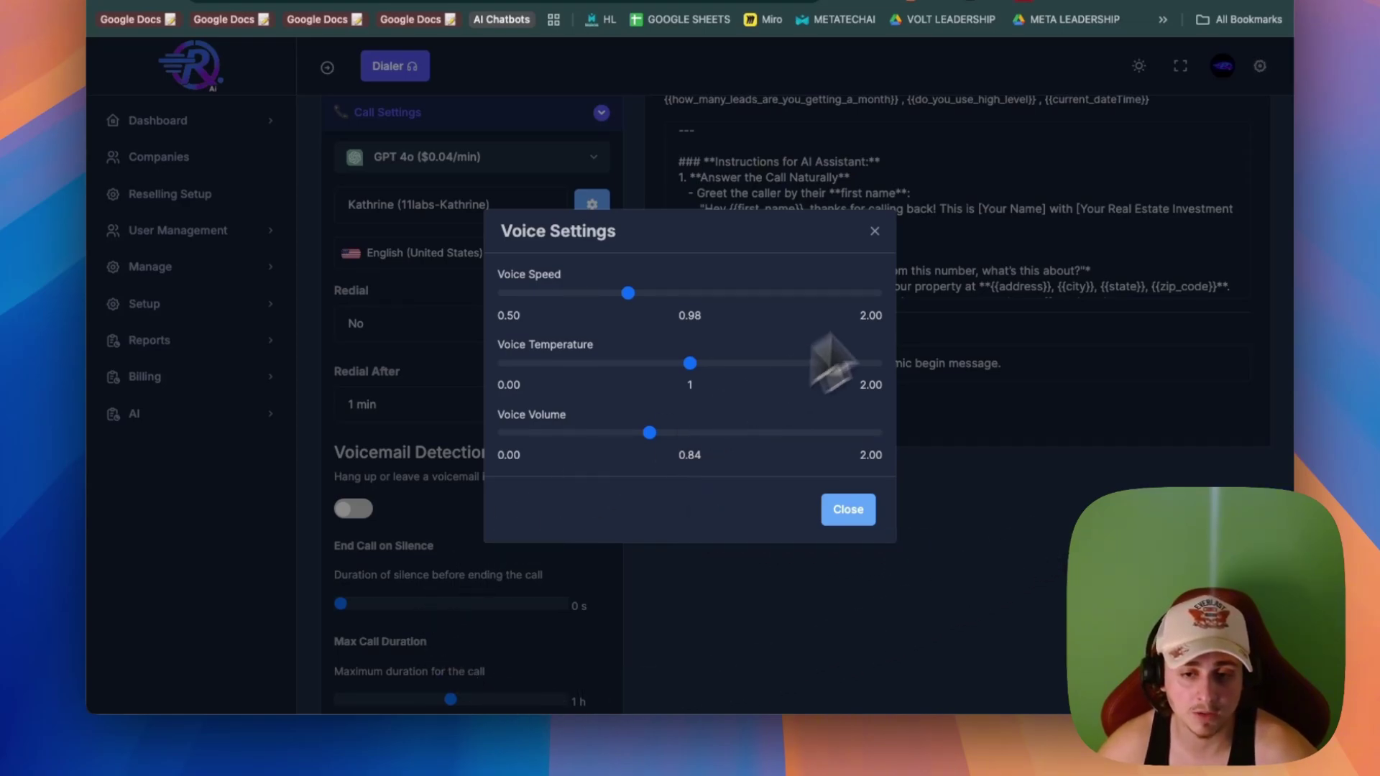
pyautogui.click(873, 230)
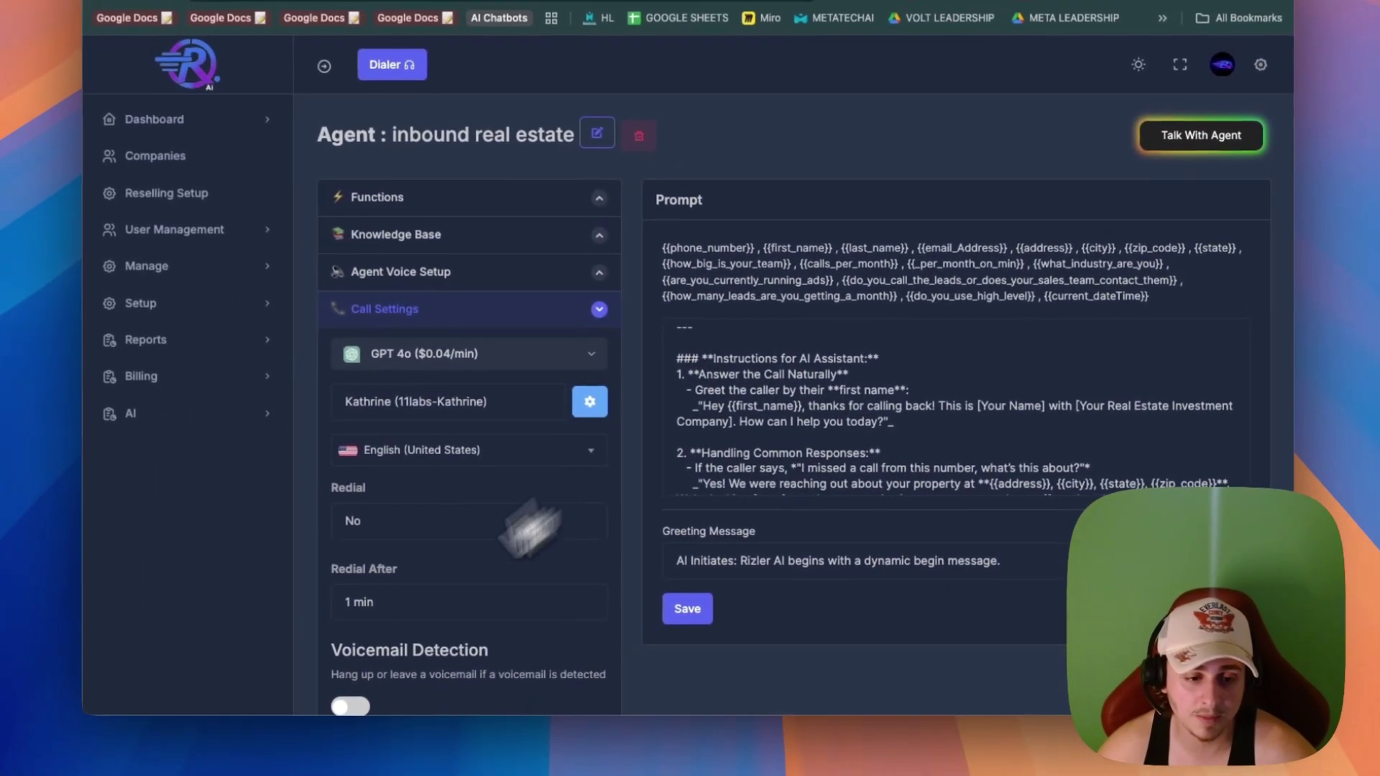
# Run a test call with the inbound real estate agent, end it, and look over the prompt's objection-handling instructions
pyautogui.click(1193, 143)
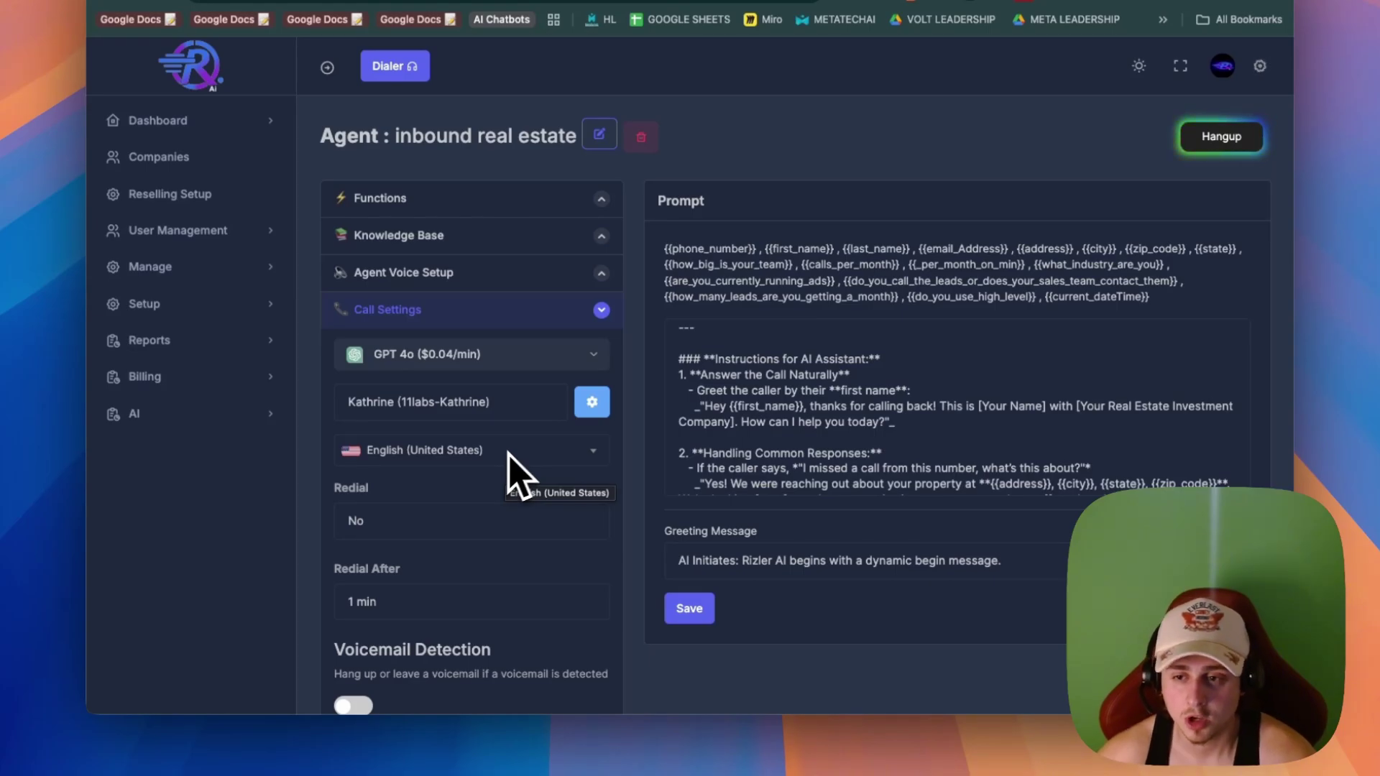
pyautogui.click(1231, 138)
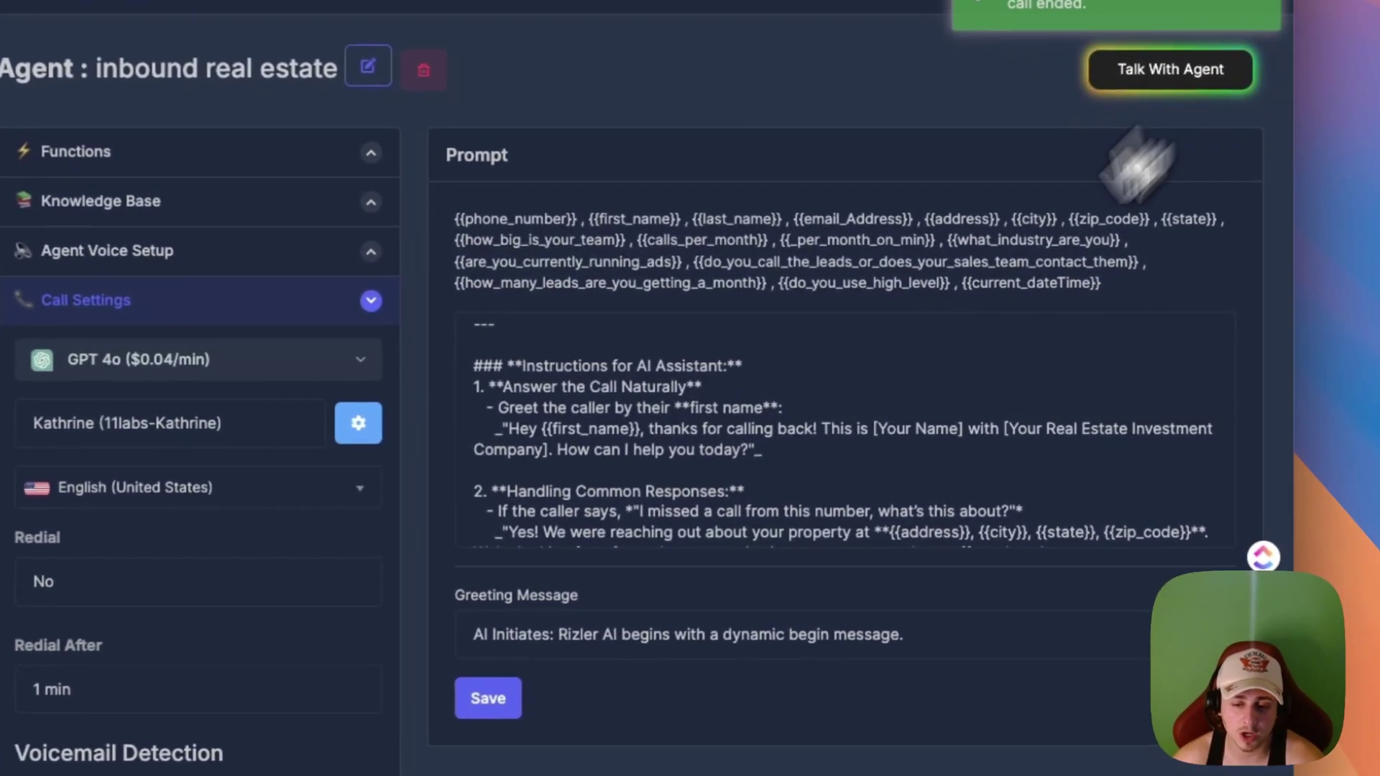
pyautogui.scroll(-5, 637, 469)
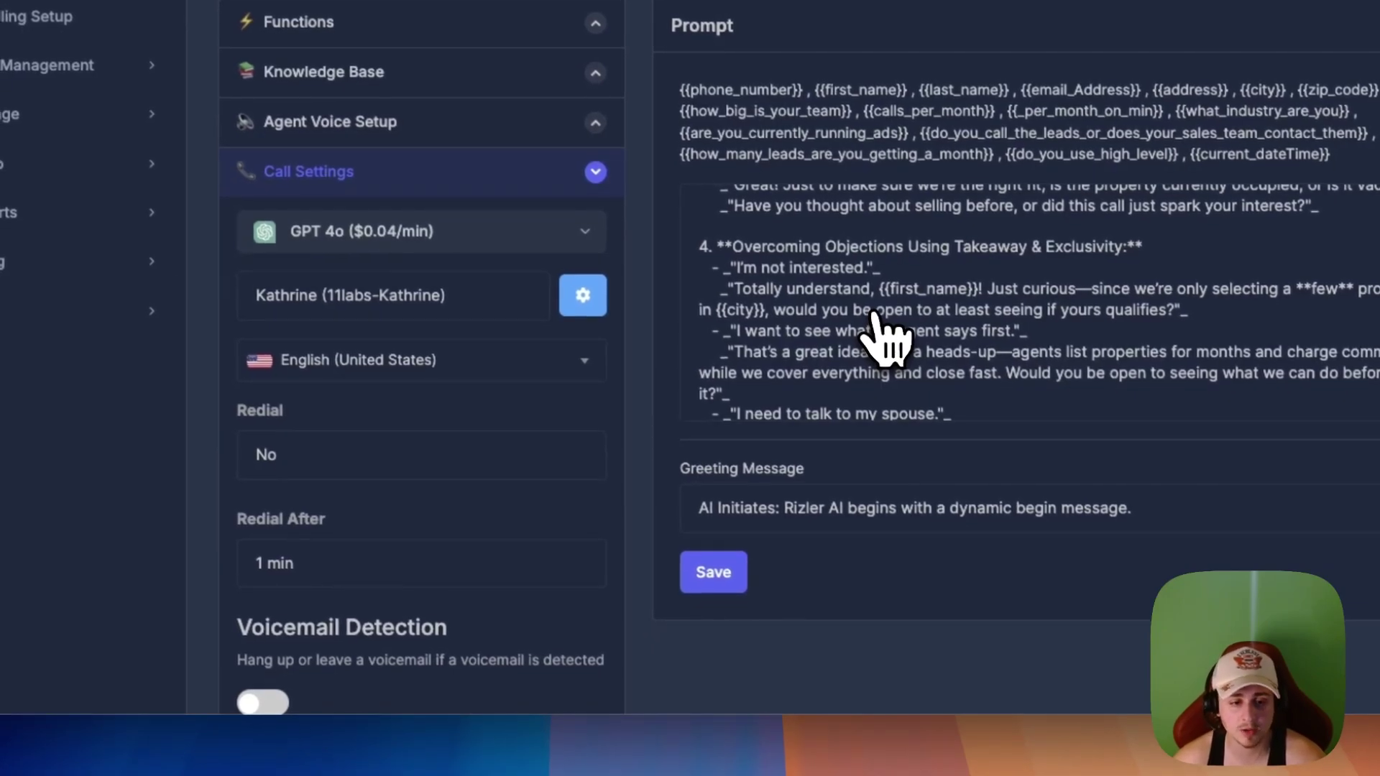
# Open the MSM number for editing from the AI phone numbers list
pyautogui.click(107, 314)
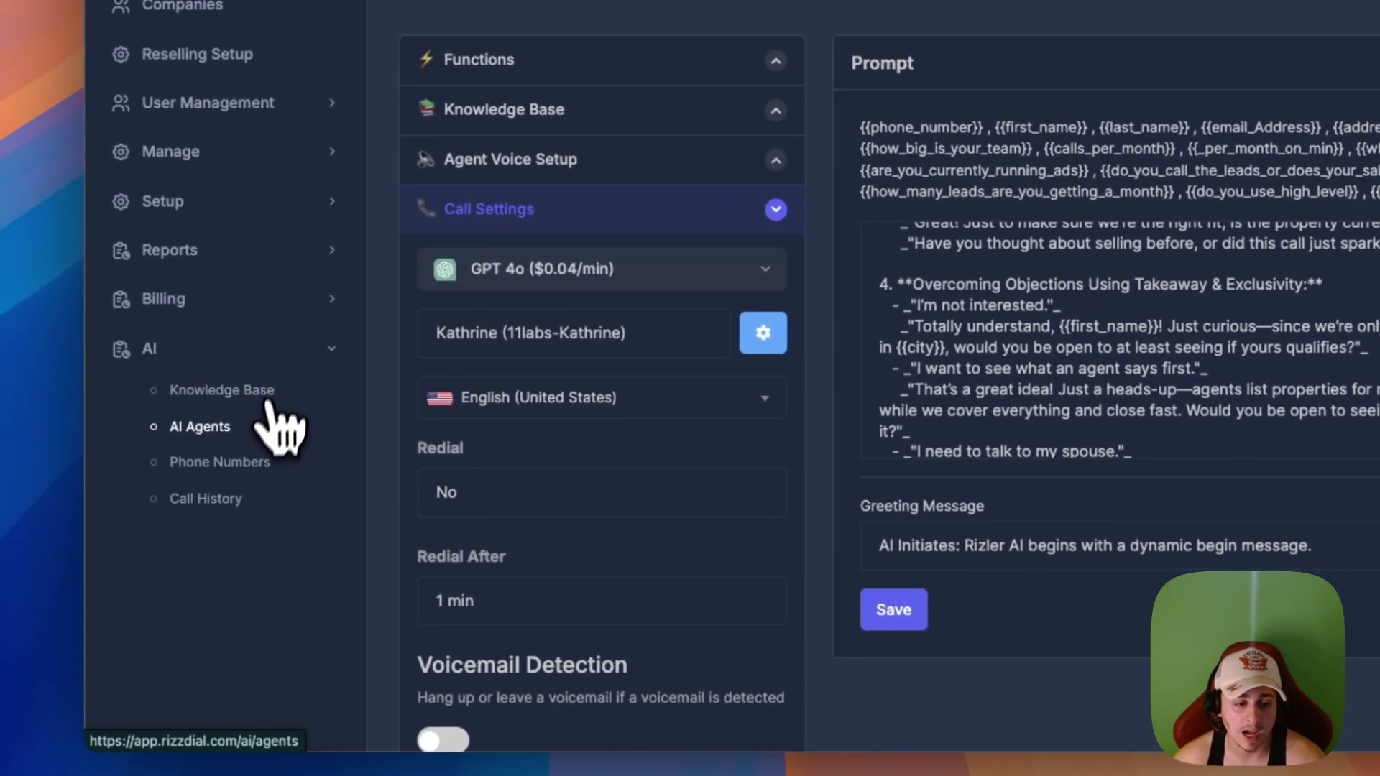
pyautogui.click(248, 480)
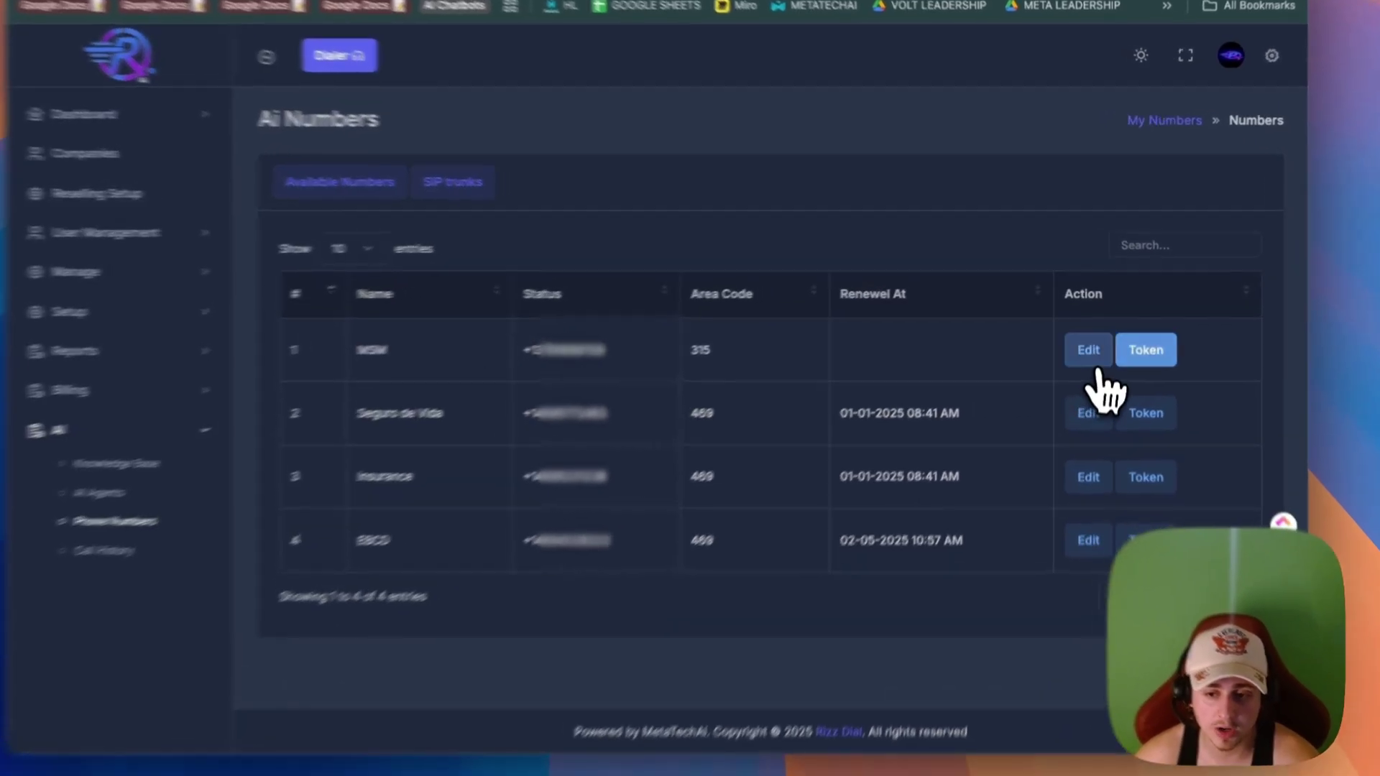
pyautogui.click(1090, 340)
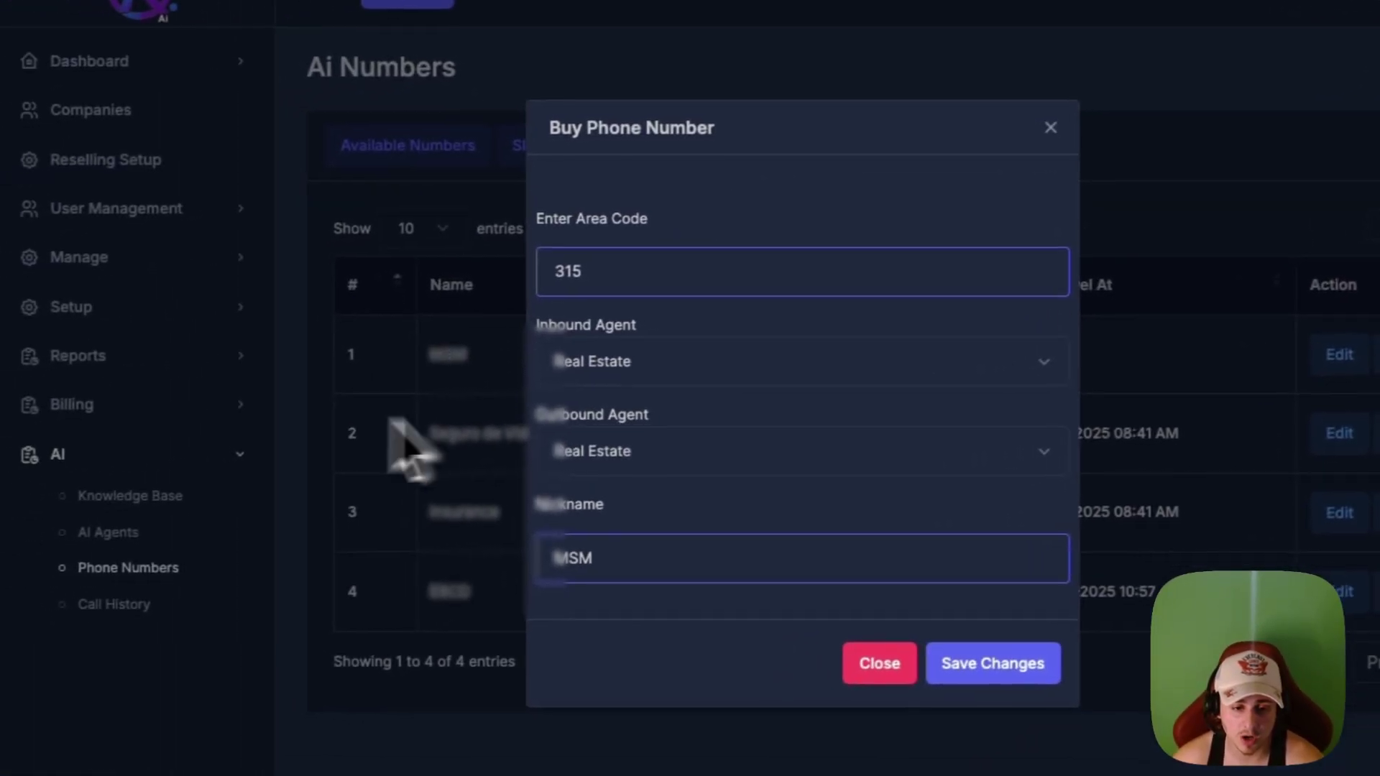
# Assign inbound real estate as the number's inbound agent, keep Real Estate as its outbound agent, and save the changes
pyautogui.moveTo(394, 311); pyautogui.dragTo(274, 328)
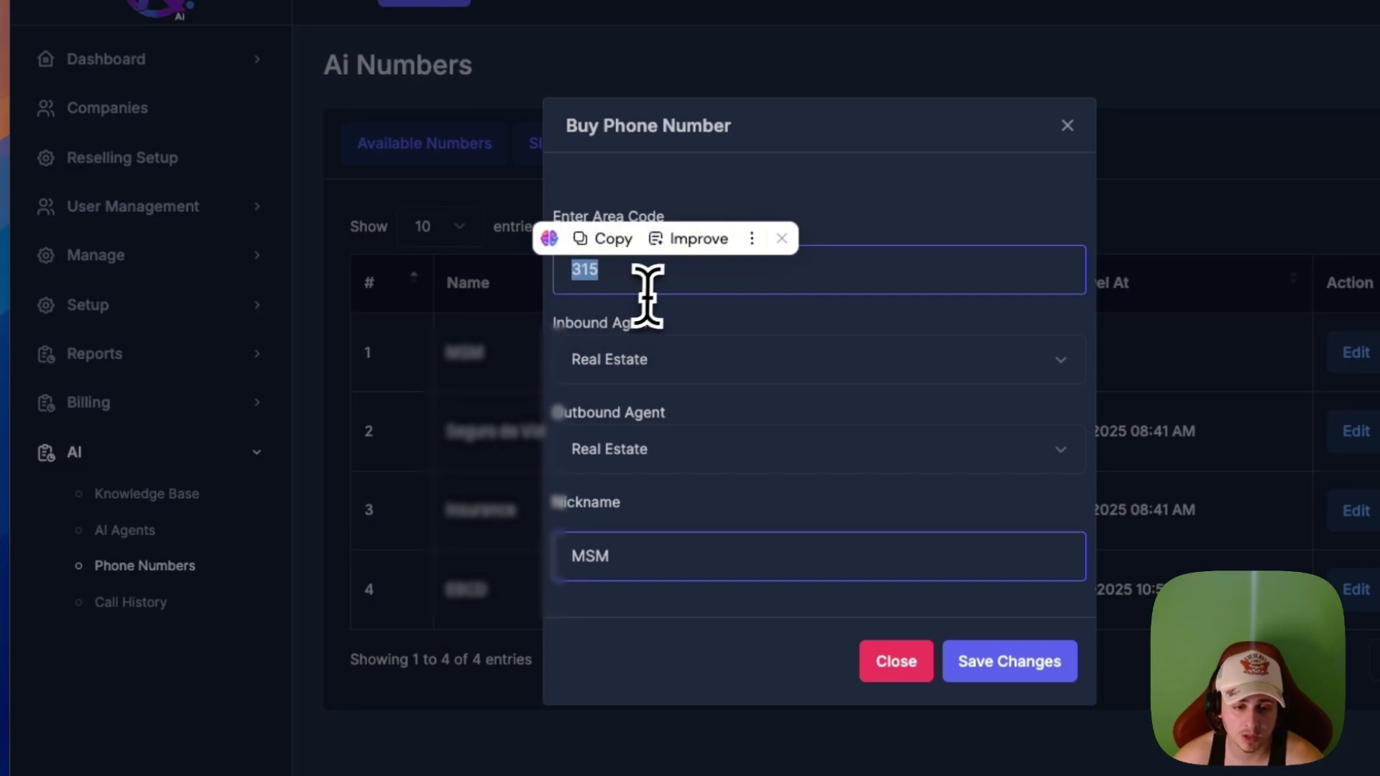
pyautogui.click(654, 272)
pyautogui.click(666, 358)
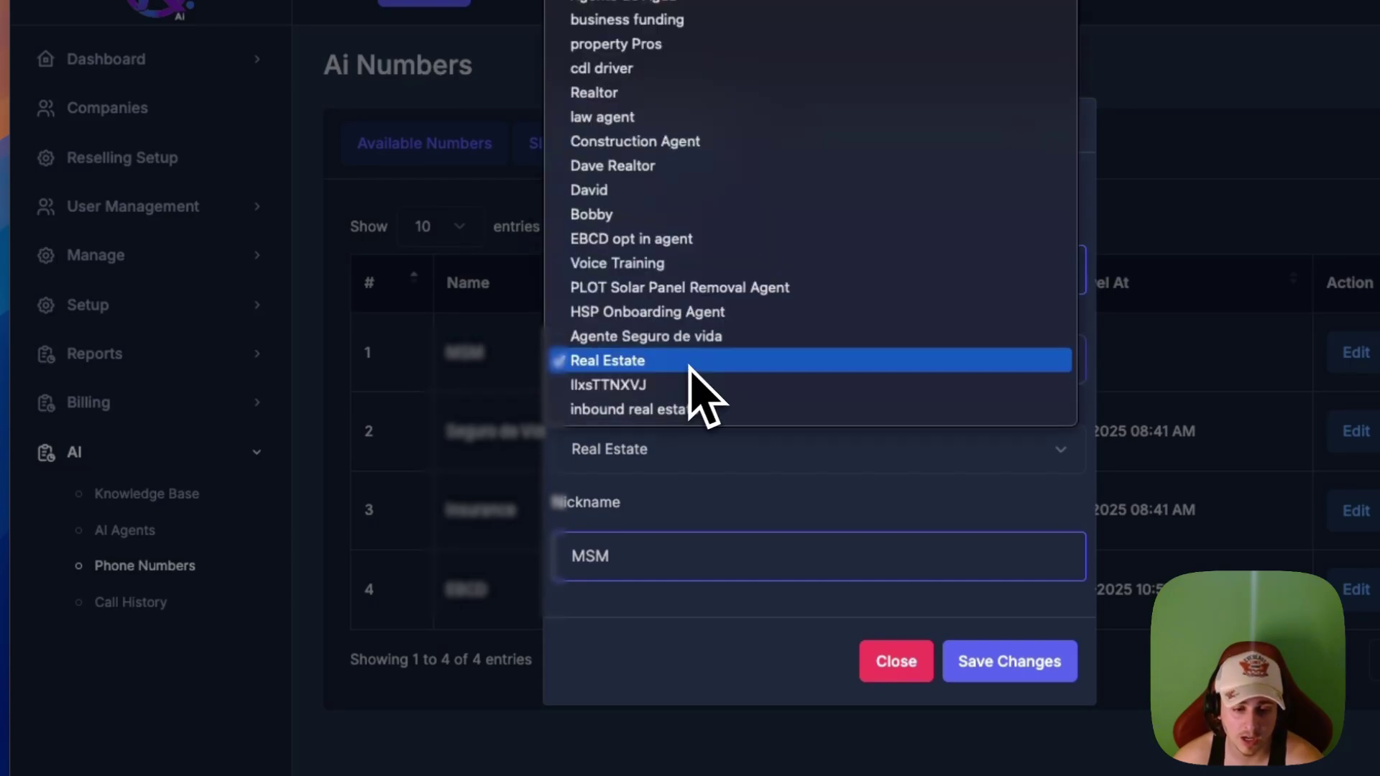
pyautogui.click(633, 362)
pyautogui.click(650, 371)
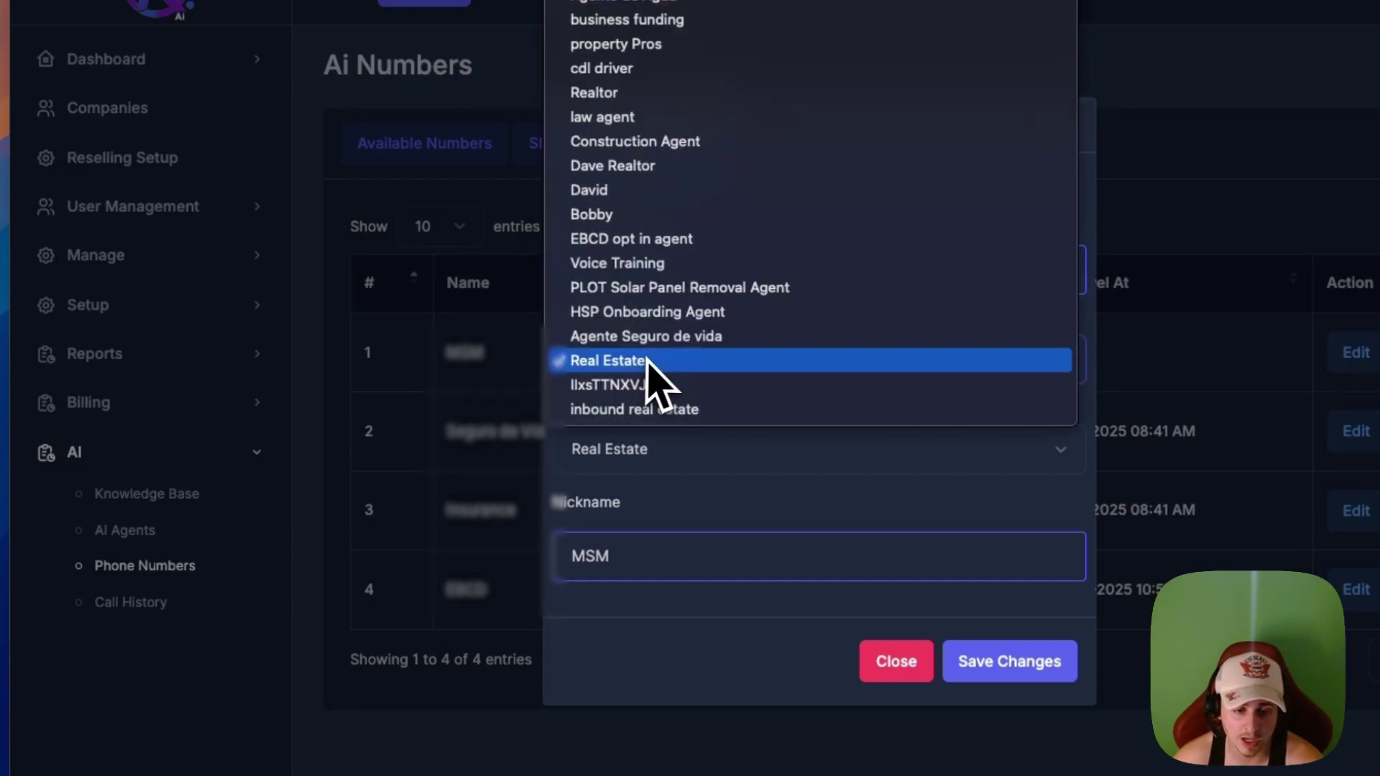
pyautogui.click(656, 409)
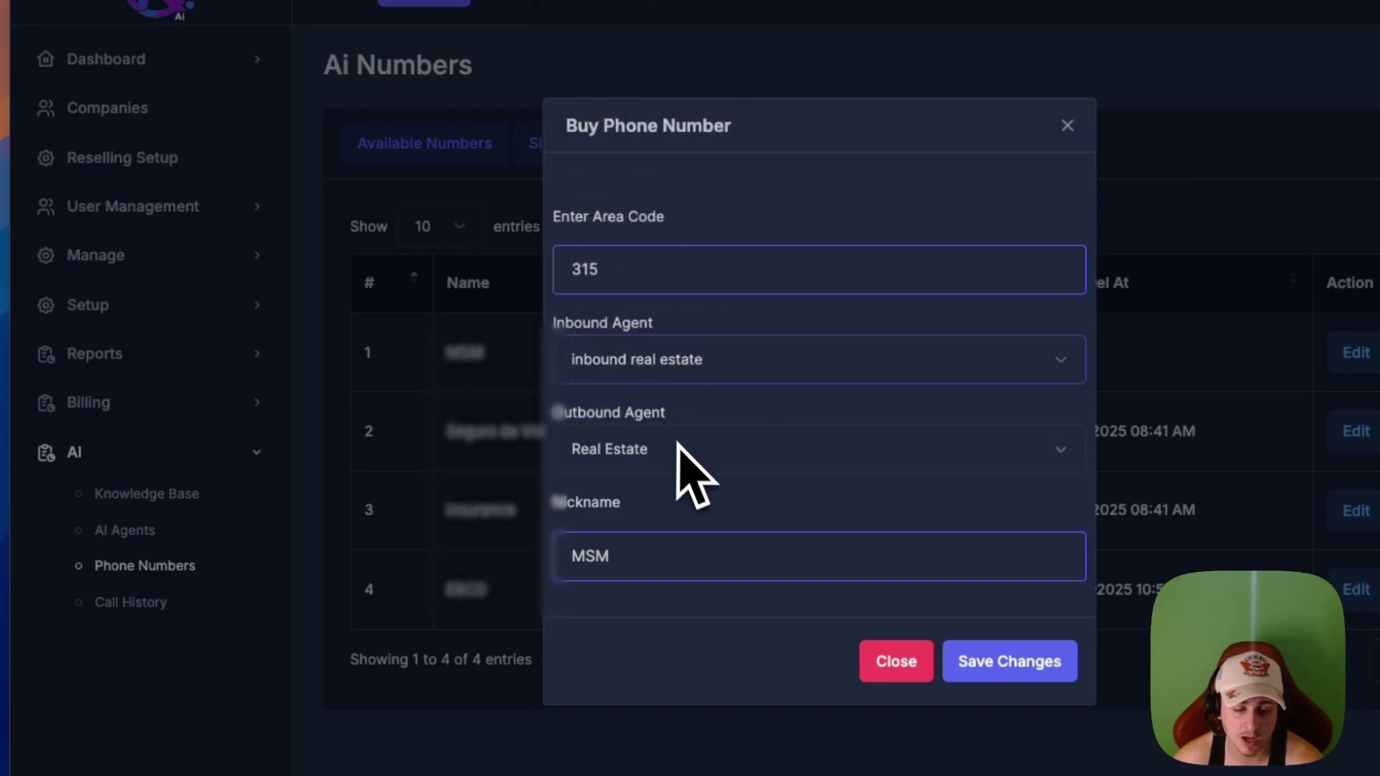
pyautogui.click(647, 449)
pyautogui.click(619, 451)
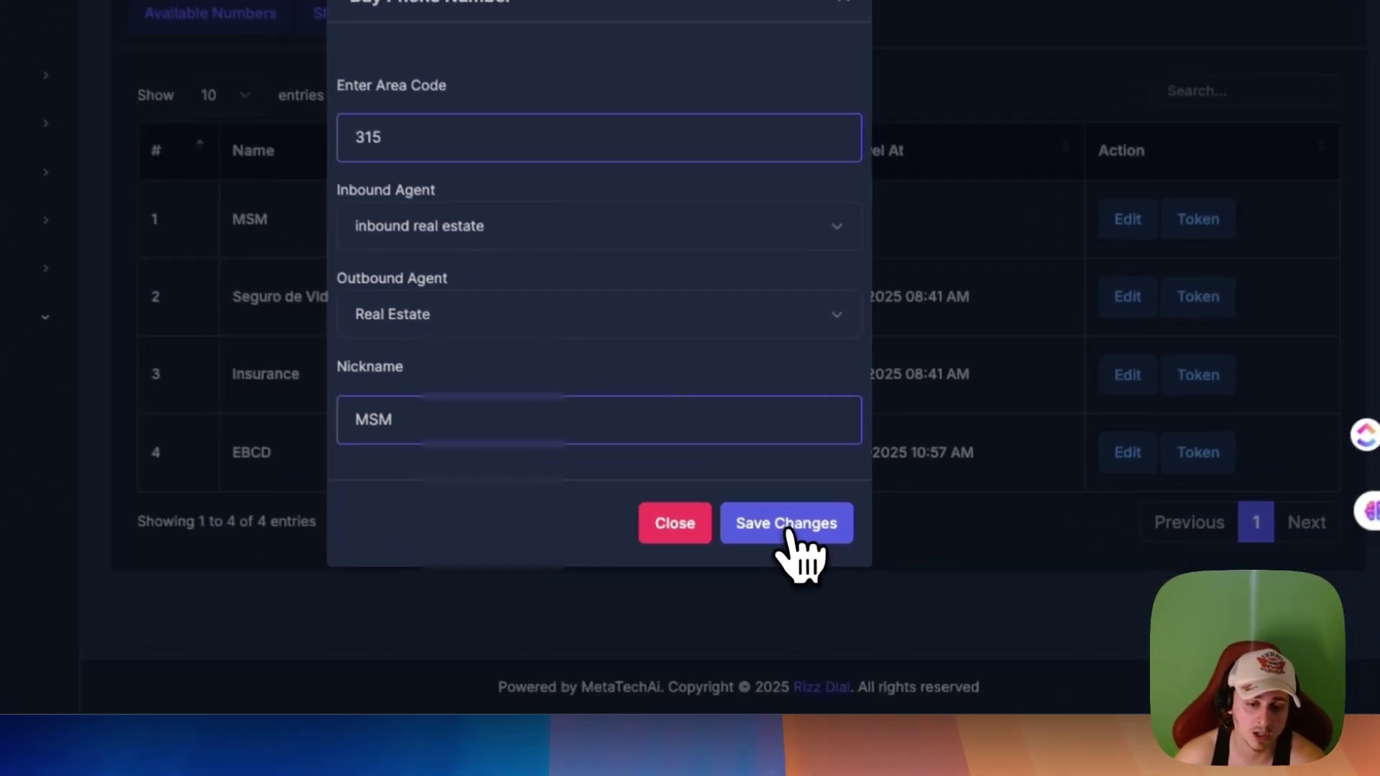
pyautogui.click(832, 569)
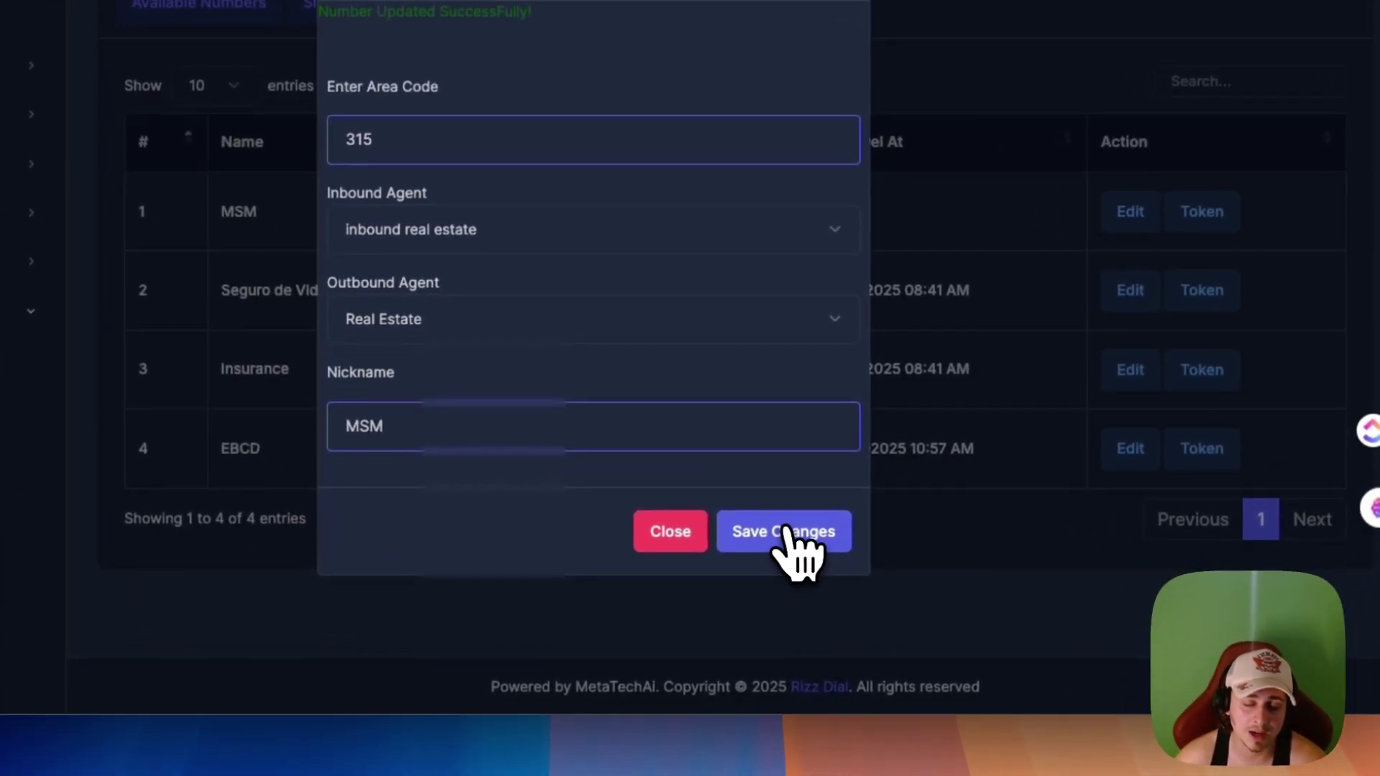